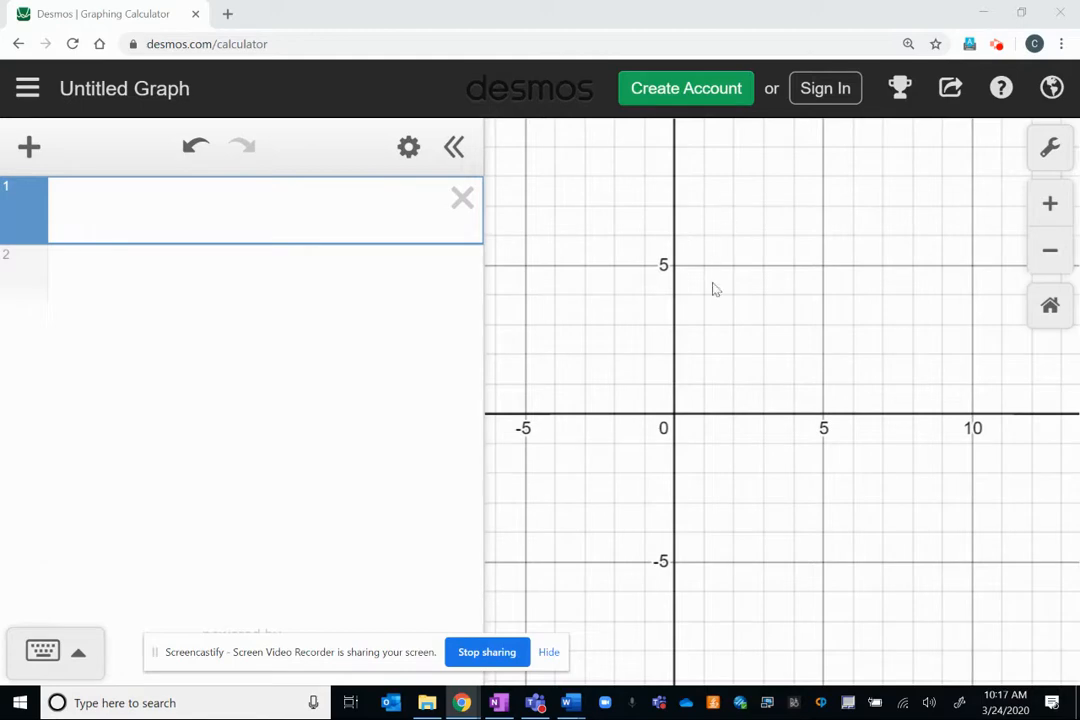
Step: Graph the downward-opening parabola y = -x^2 + 5 as the first expression
left_click_drag(730, 280, 720, 324)
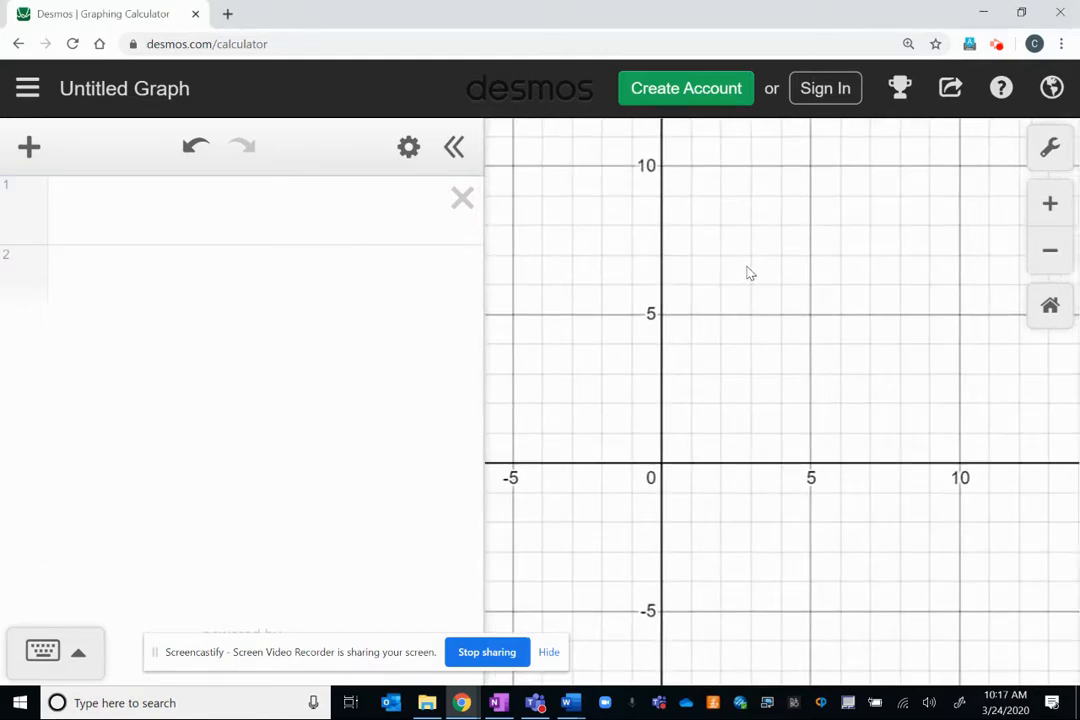
left_click_drag(801, 308, 799, 277)
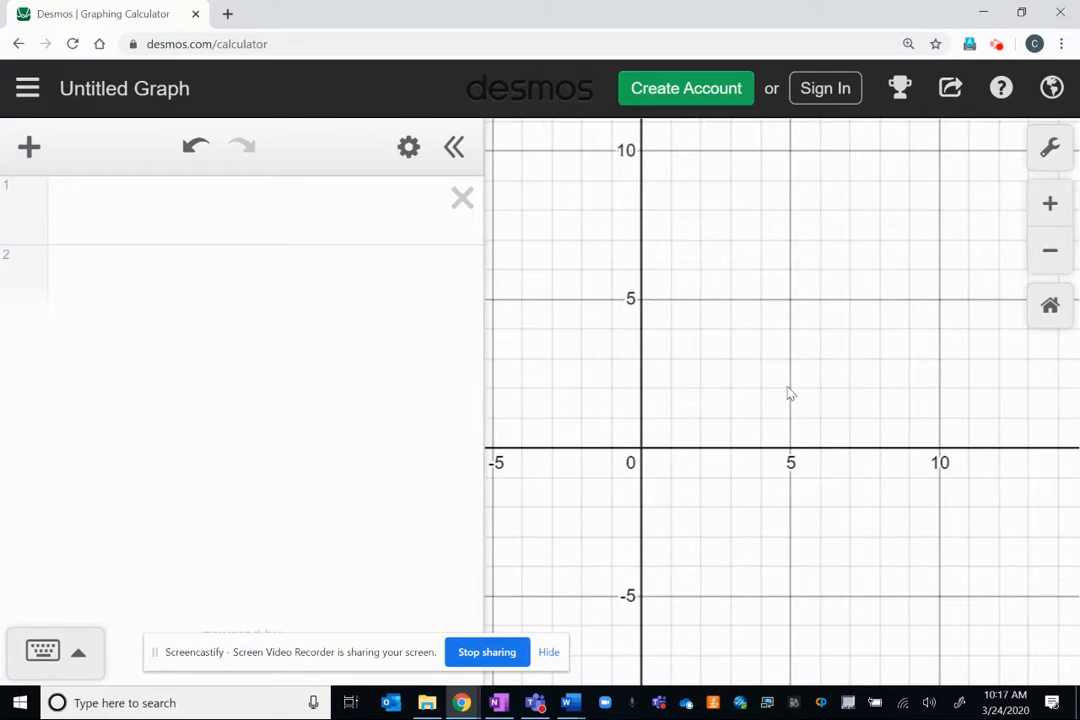
left_click(289, 206)
type("y=")
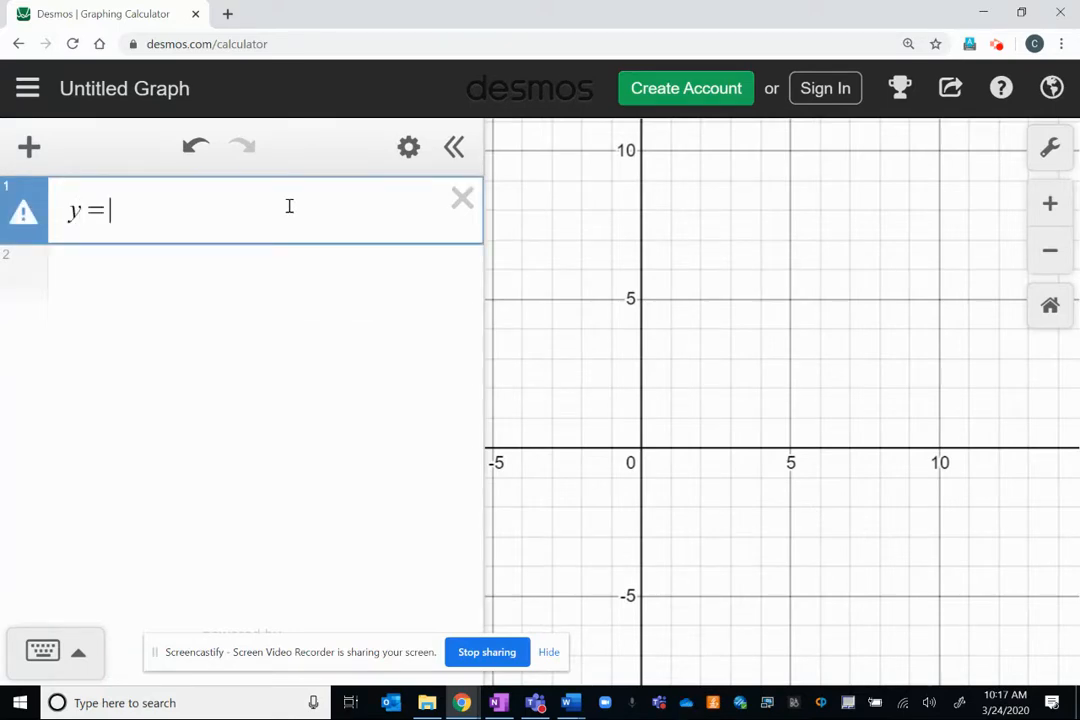
type("-x^2")
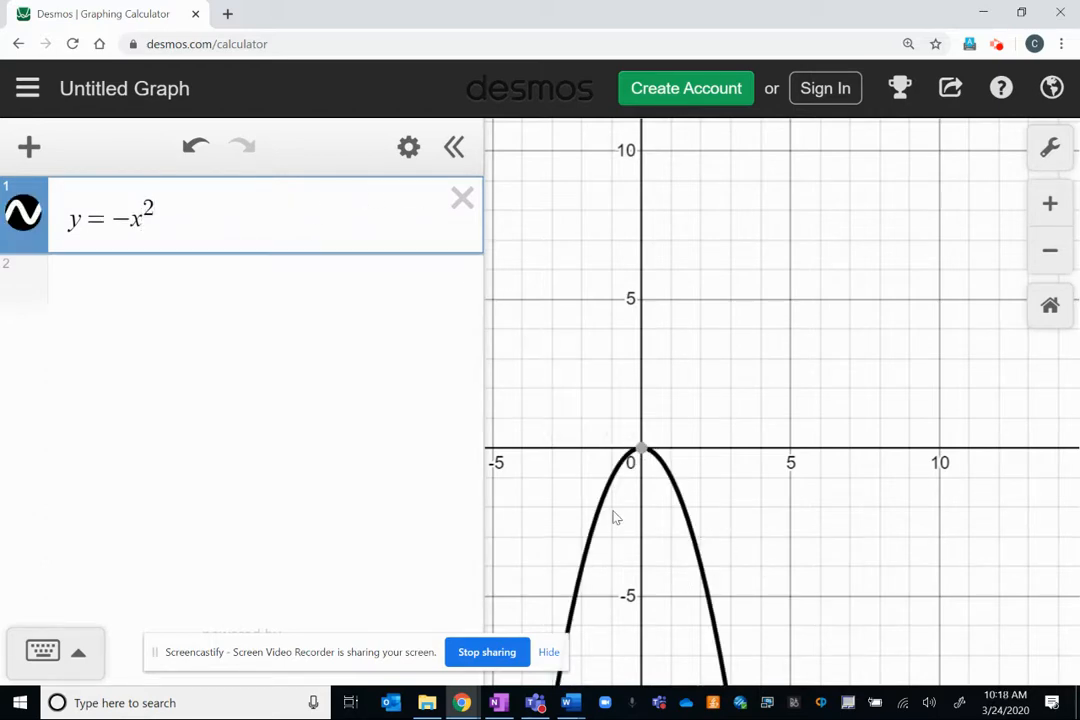
mouse_move(640, 456)
type("+5")
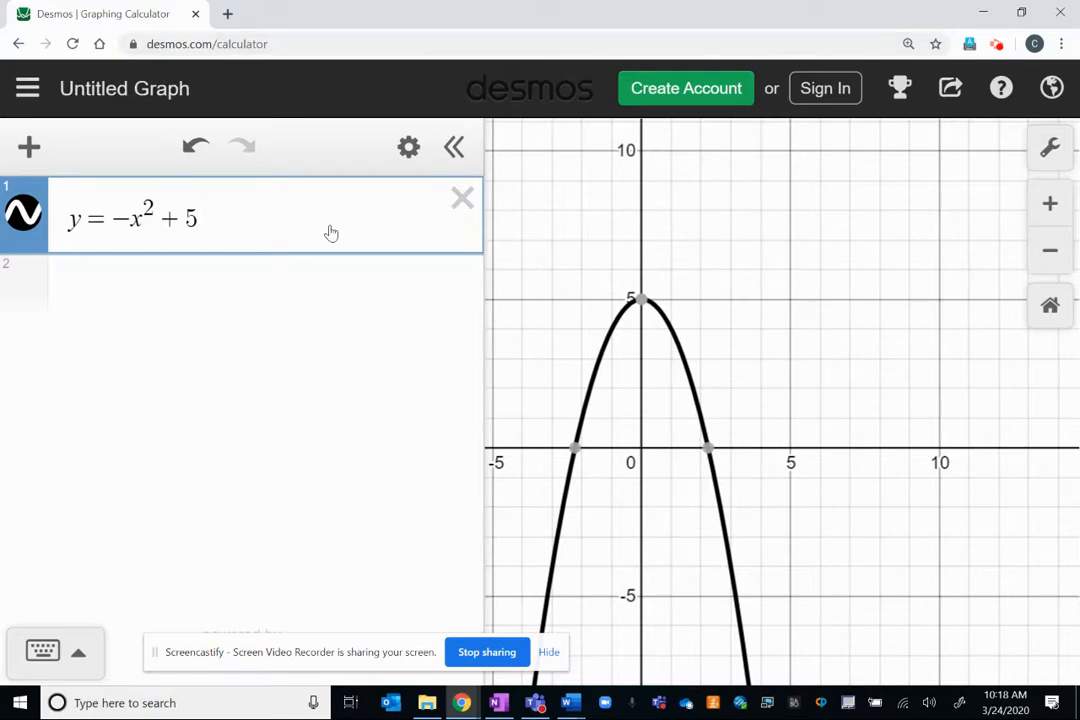
Step: Rewrite the parabola's equation as y = -(x - 3)^2 + 5 to shift it 3 units right
left_click(146, 213)
type(")")
key("Left")
key("Left")
key("Left")
type("(")
key("BackSpace")
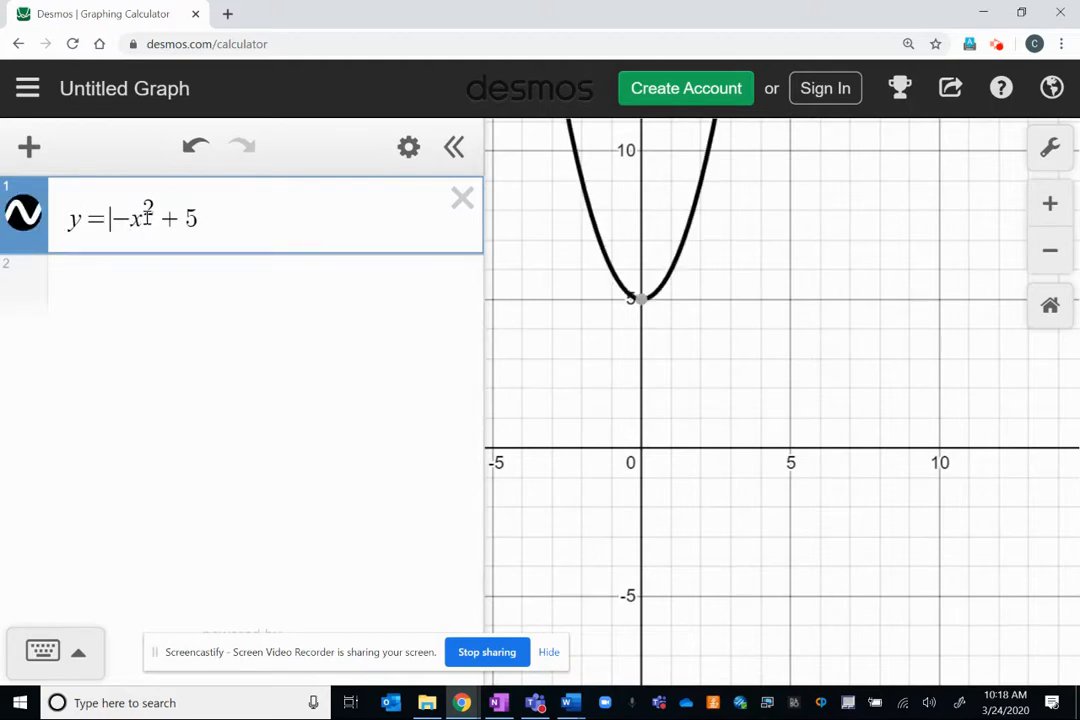
key("Right")
type("(")
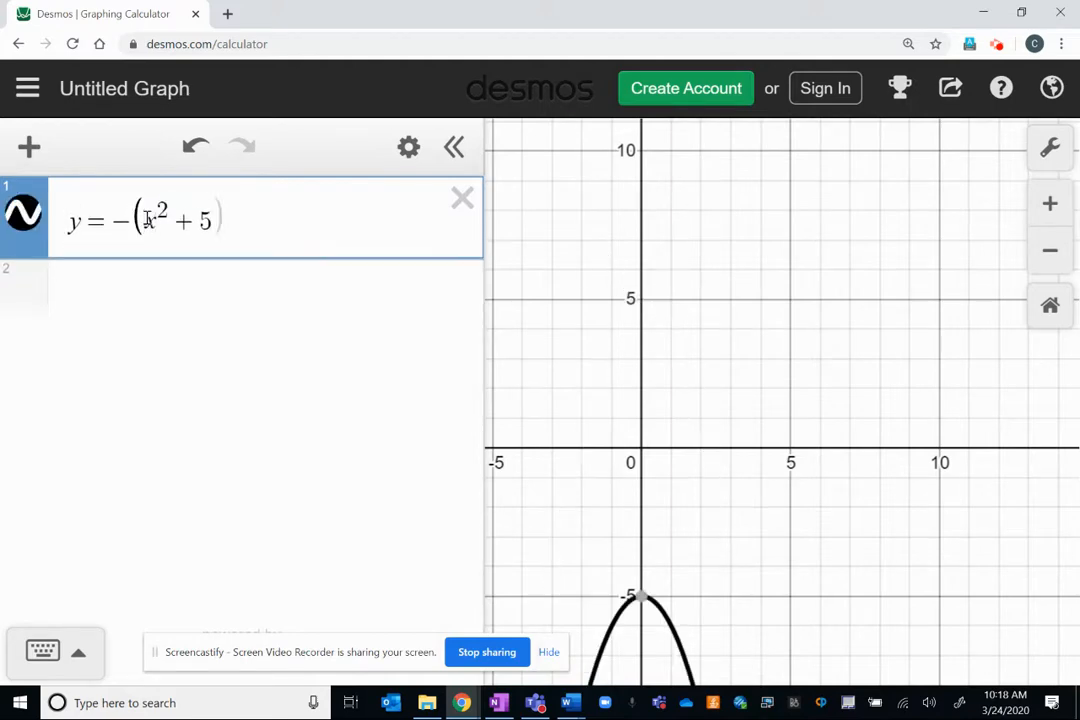
type(")")
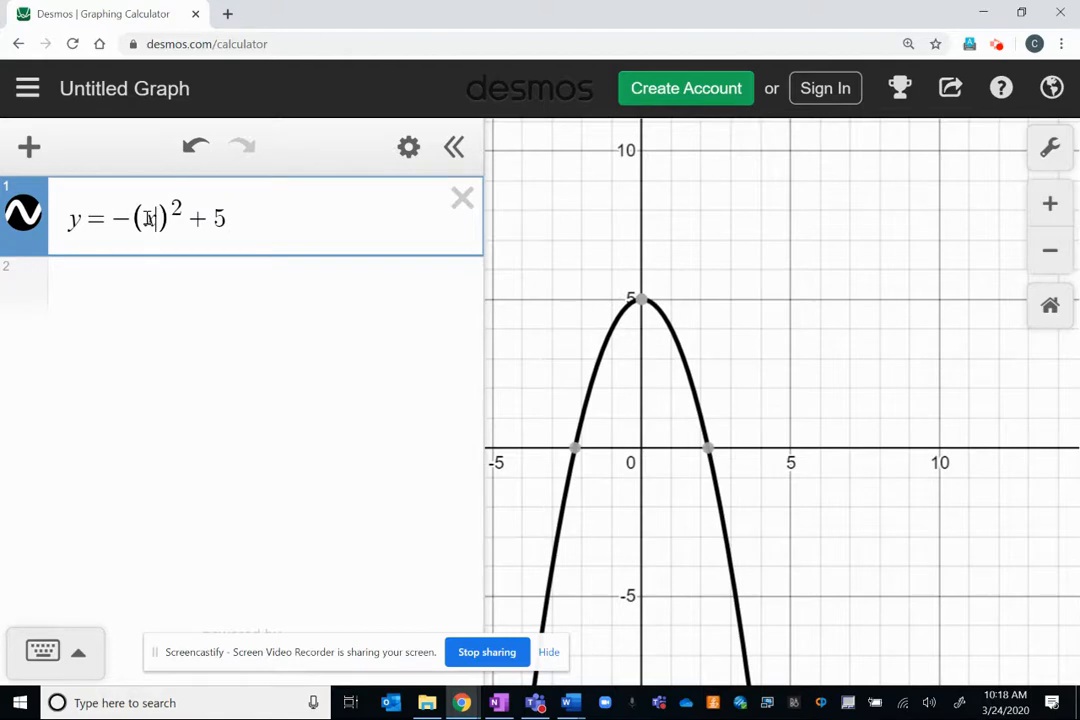
type("-3")
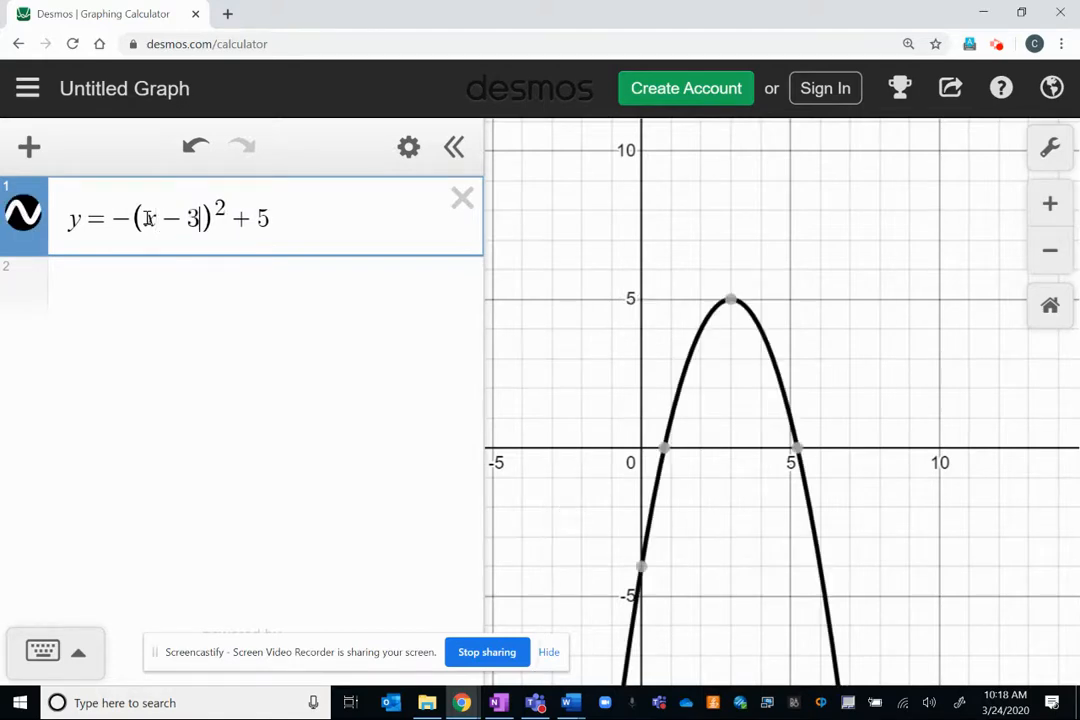
Step: Examine the coordinates of the parabola's two x-intercepts on the graph
left_click(660, 398)
scroll(660, 398, "up", 3)
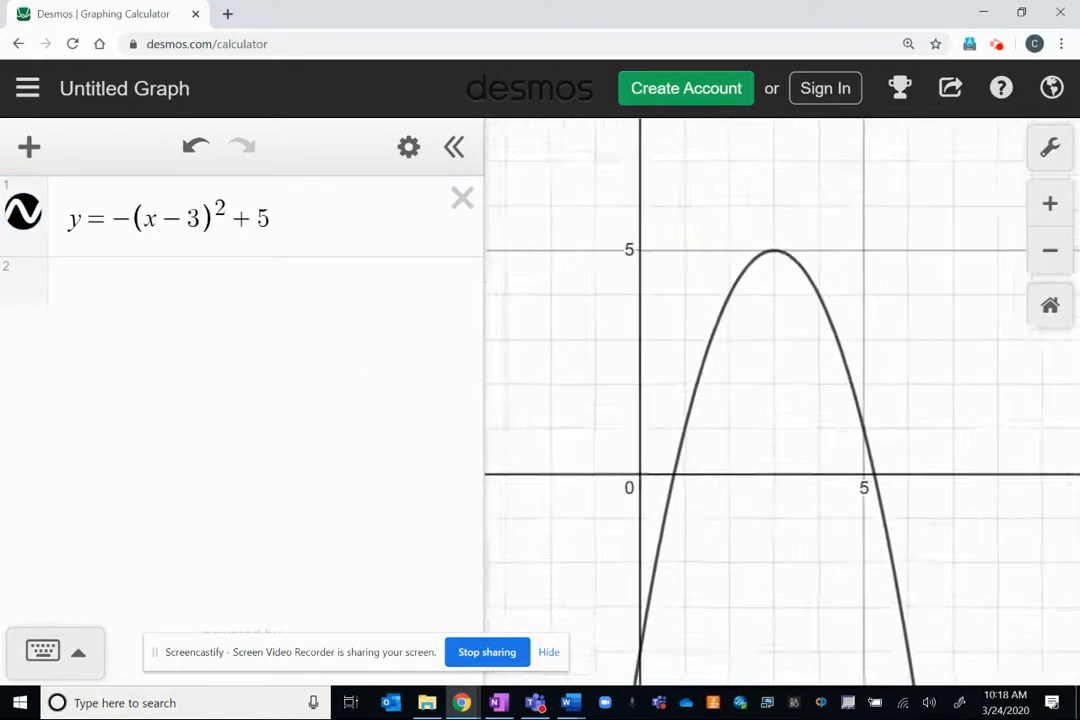
mouse_move(660, 398)
left_mouse_down()
mouse_move(570, 213)
mouse_move(589, 275)
mouse_move(655, 391)
left_mouse_up()
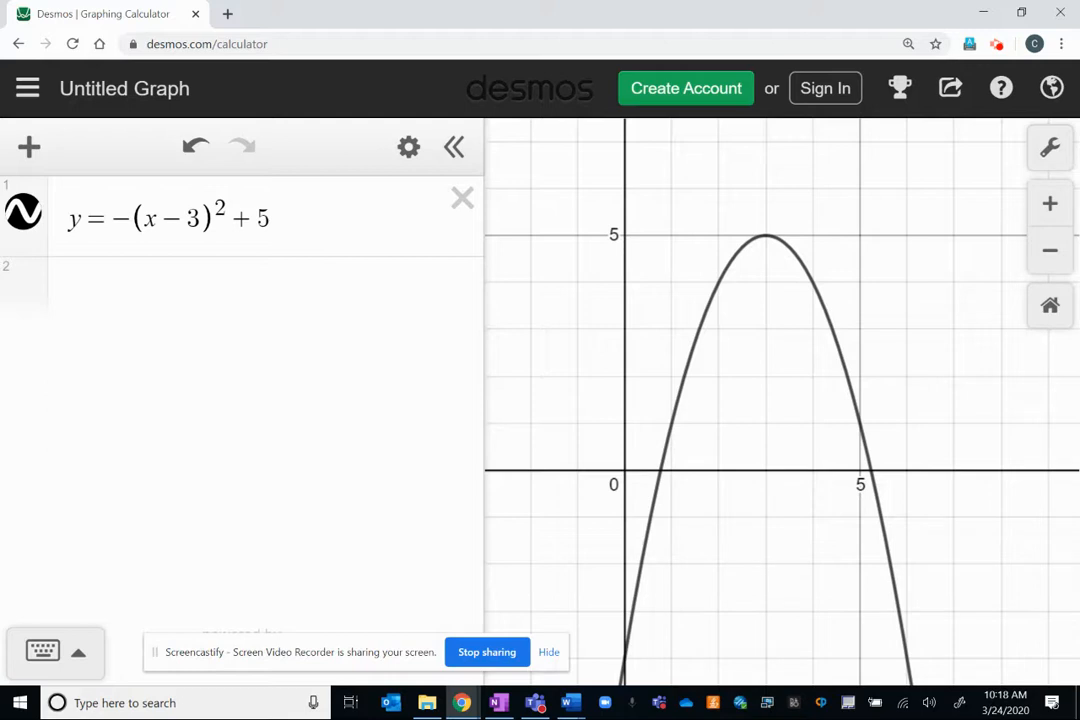
left_click(330, 218)
mouse_move(660, 476)
left_click(660, 474)
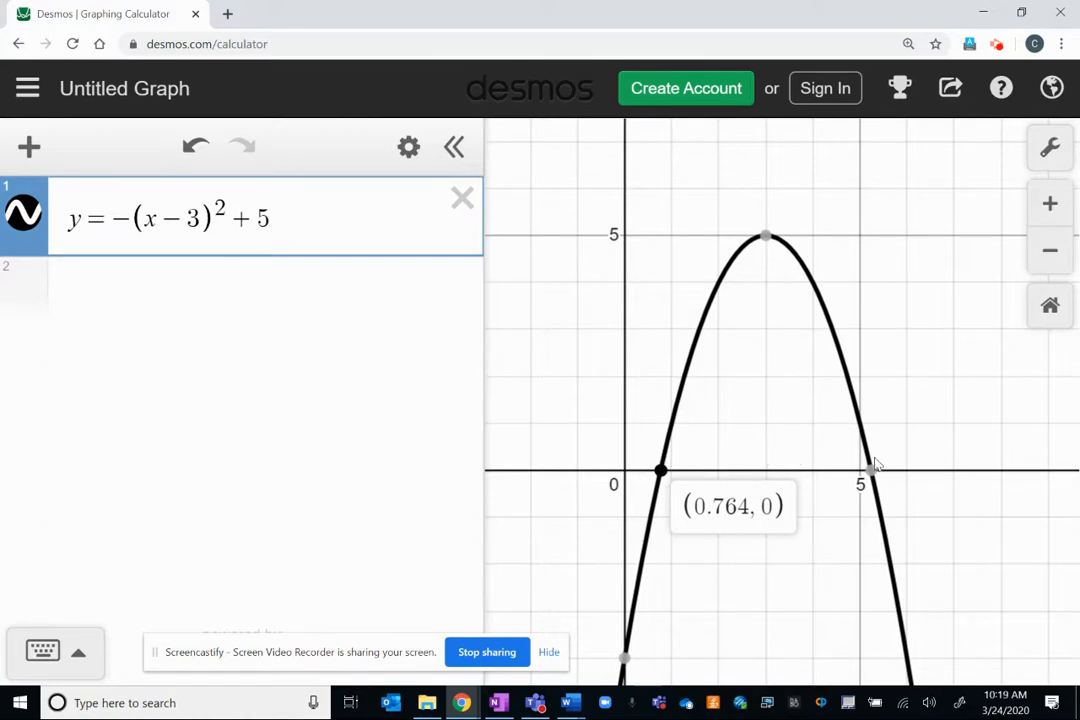
mouse_move(872, 476)
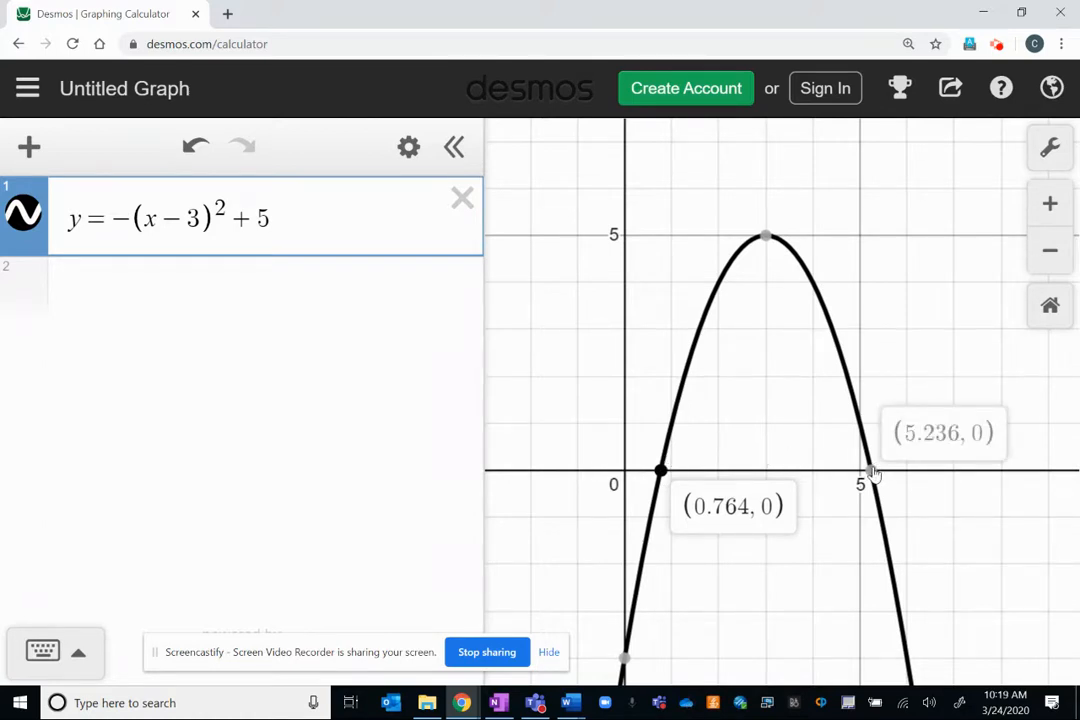
left_click(872, 476)
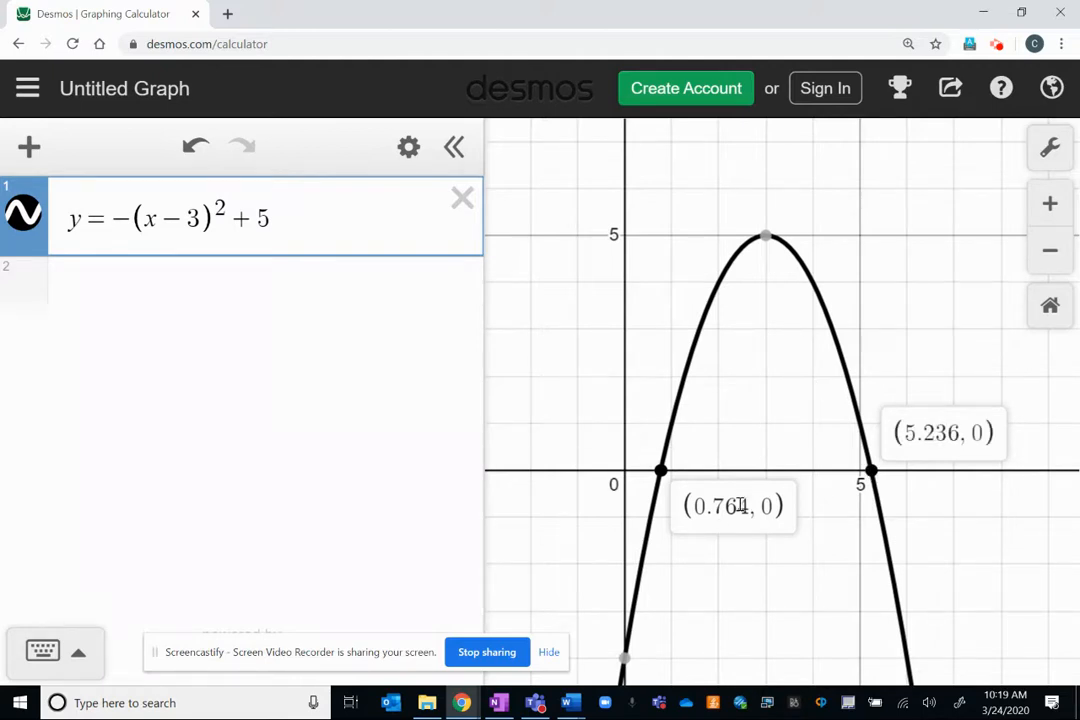
left_click_drag(755, 427, 760, 418)
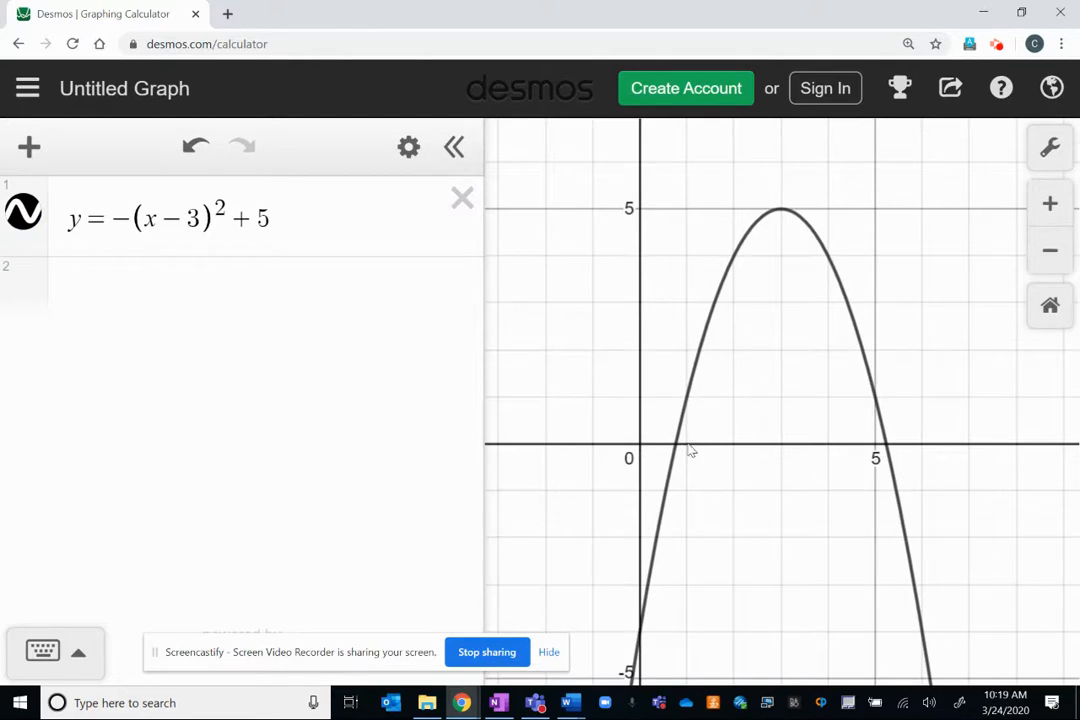
left_click(676, 445)
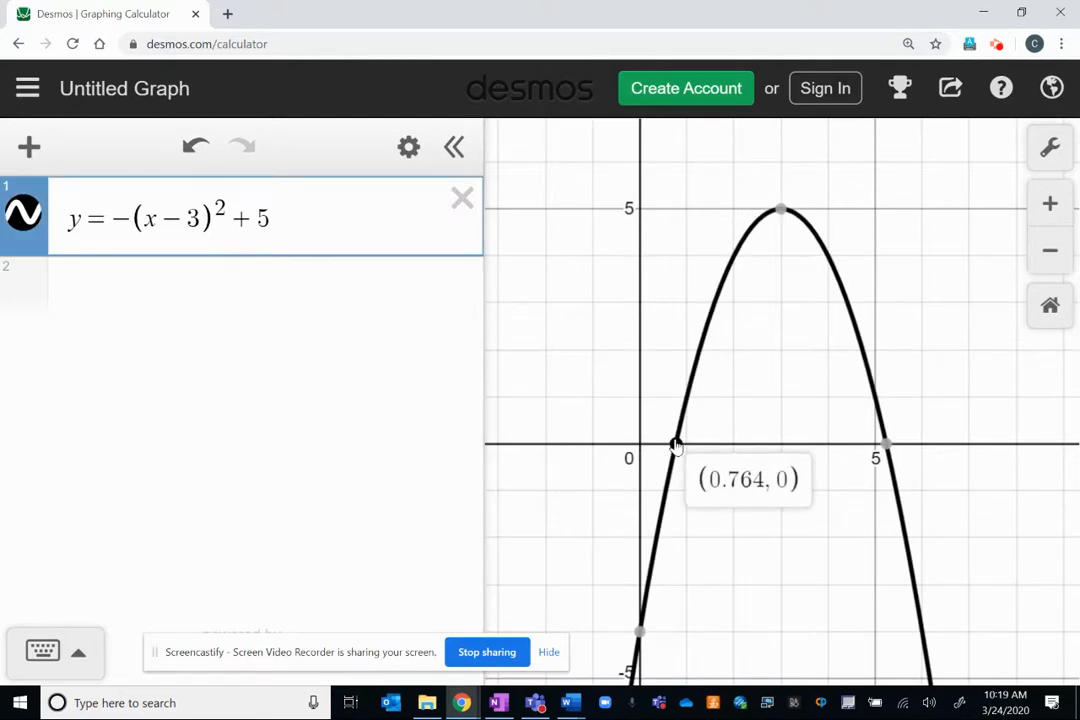
Step: Append the domain restriction {0.764 ≤ x} to the parabola's equation to cut it off at its lower x-intercept
left_click(352, 207)
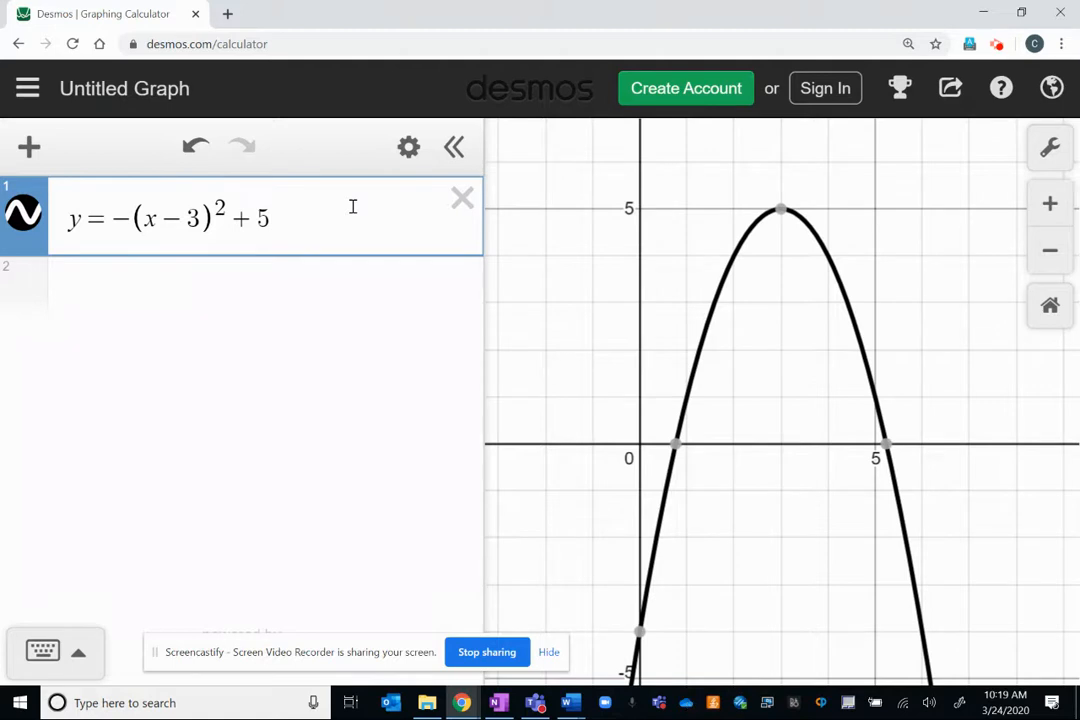
type("{0.764")
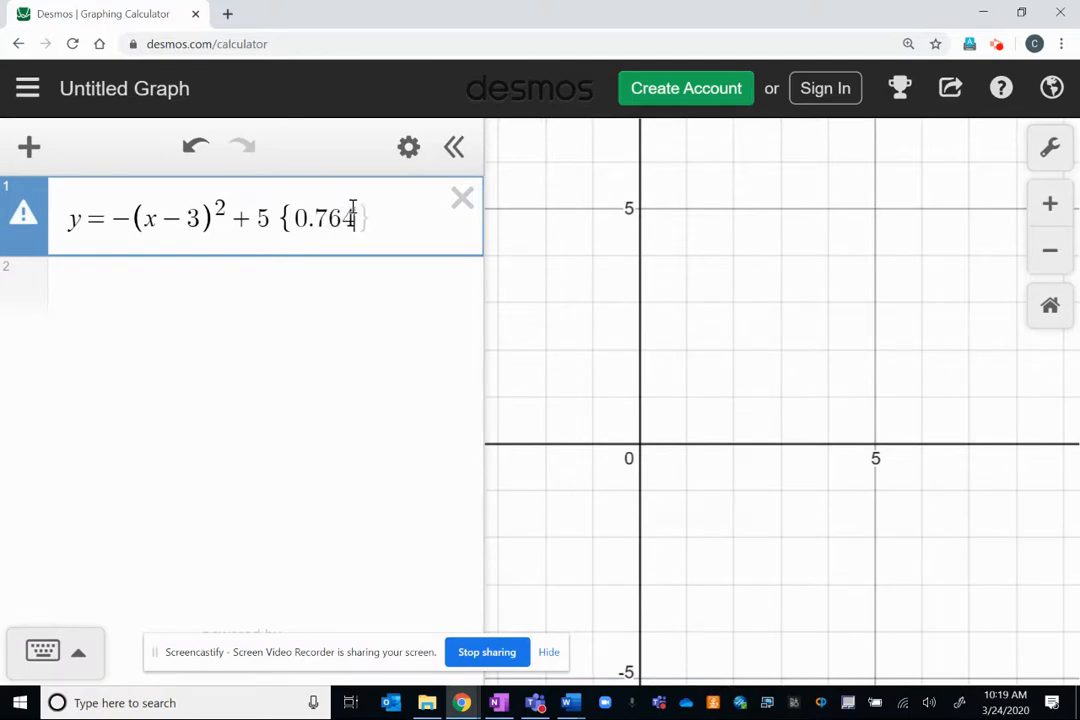
type("<")
type("x")
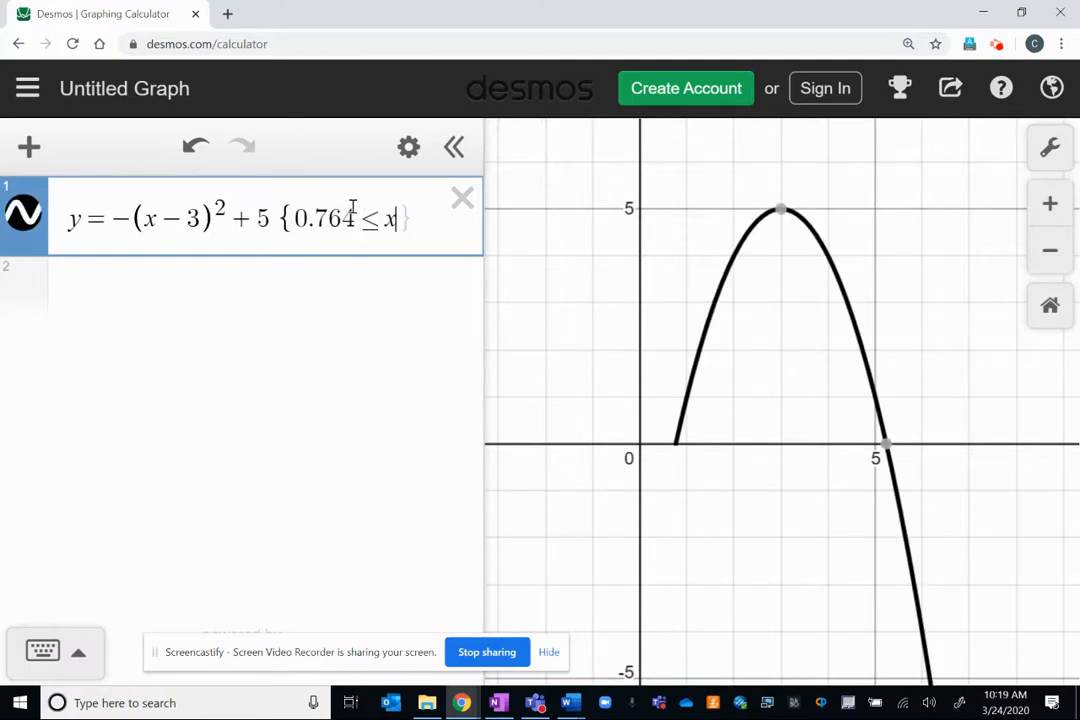
Step: Check the remaining x-intercept's coordinates and extend the parabola's restriction to {0.764 ≤ x ≤ 5.236}
left_click(677, 447)
left_click(679, 448)
left_click(883, 447)
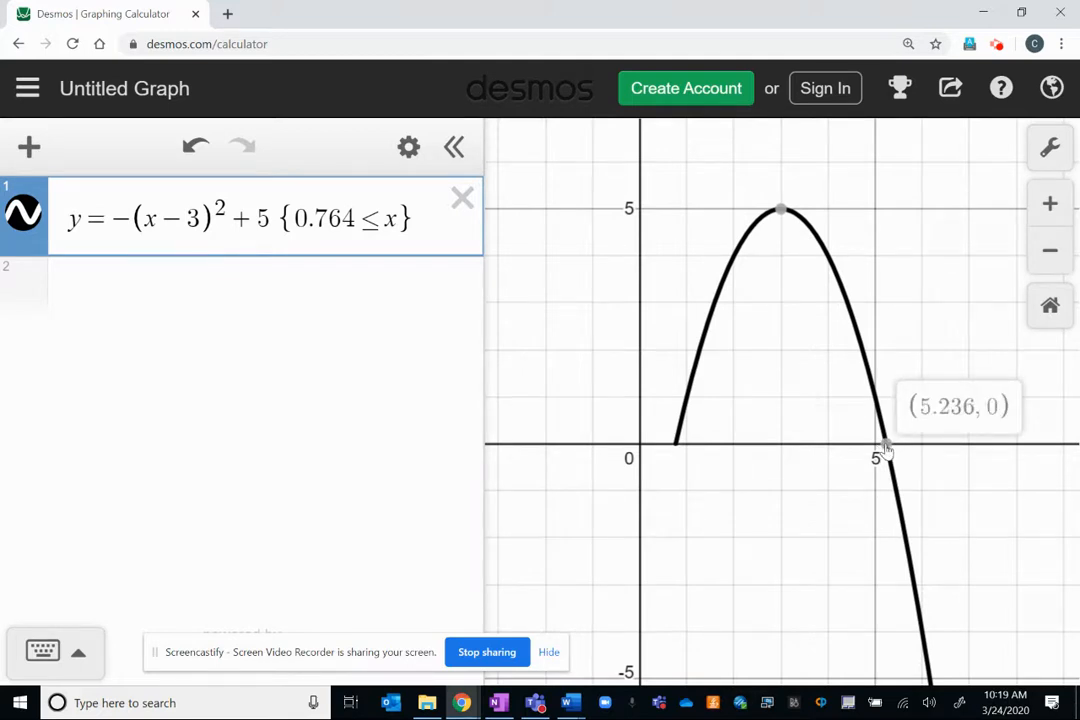
left_click(401, 218)
type("<=")
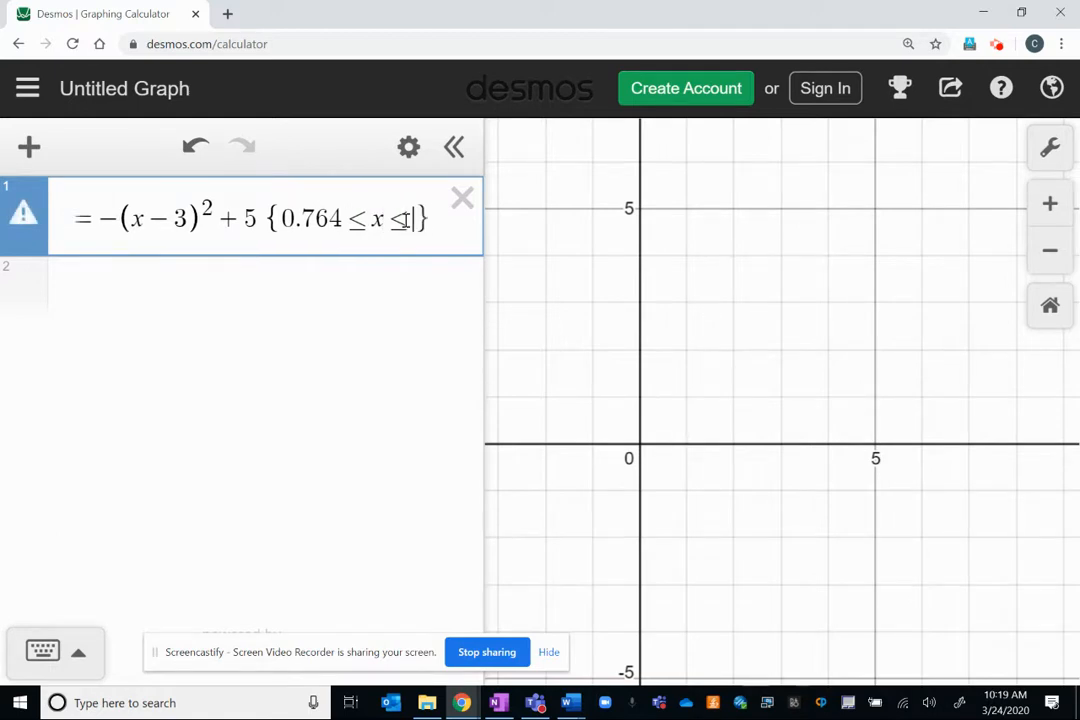
type("5.236")
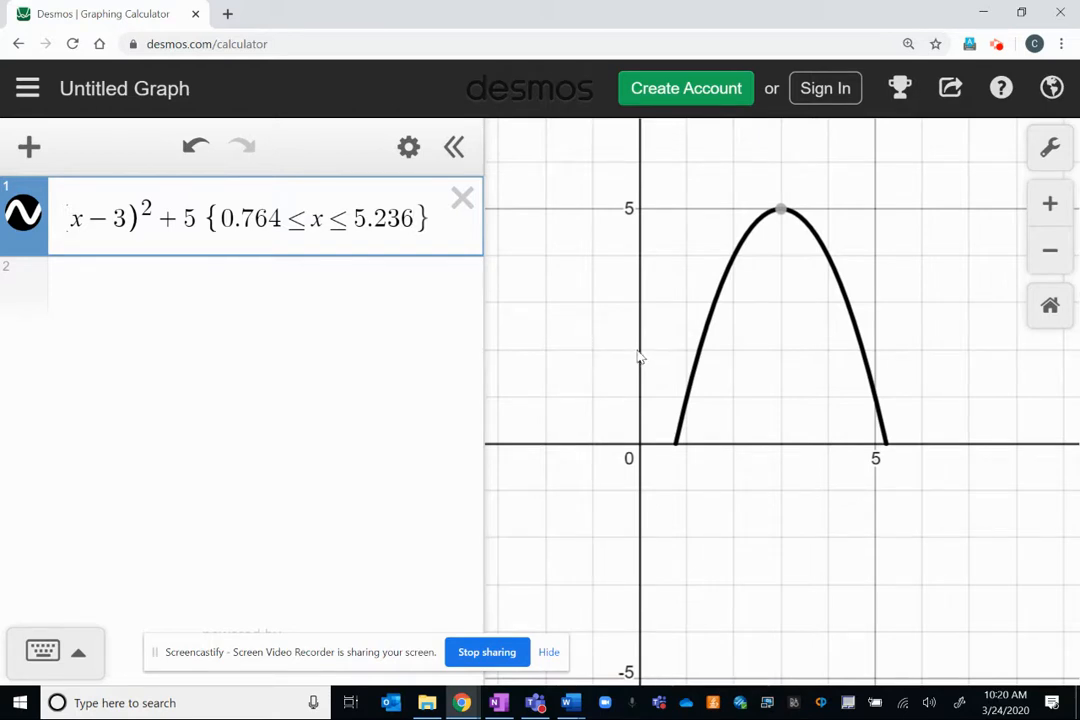
Step: Graph the horizontal line y = 2 as the second expression and show the coordinates of its intersections with the parabola
left_click(97, 287)
type("y=2")
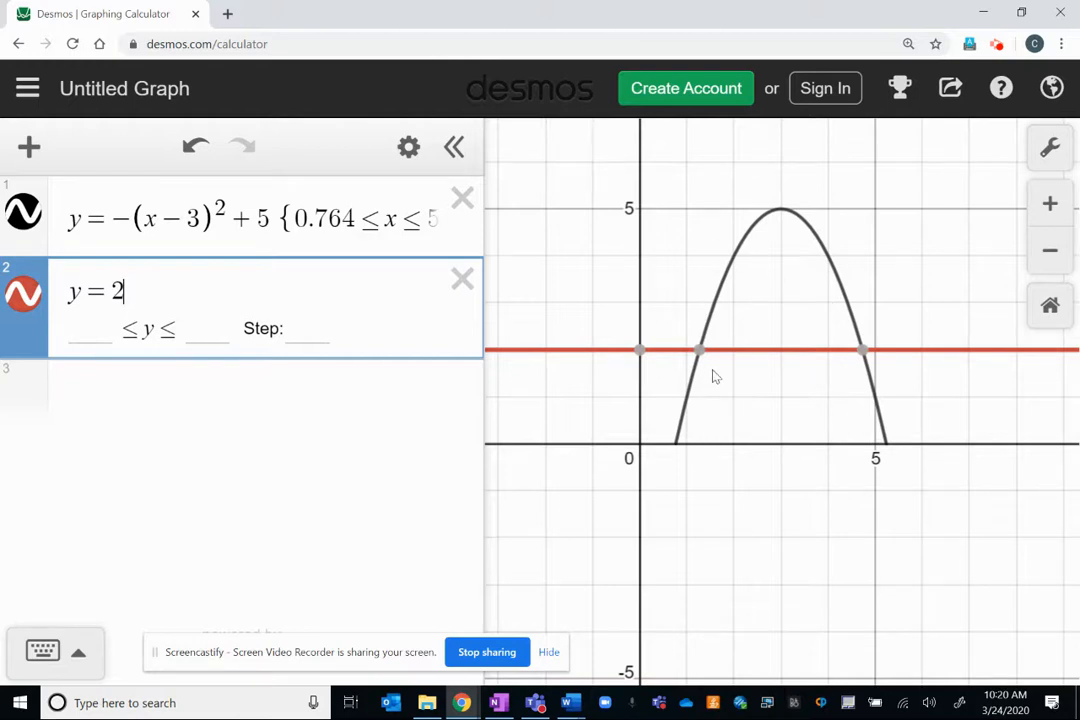
left_click(694, 350)
left_click(862, 350)
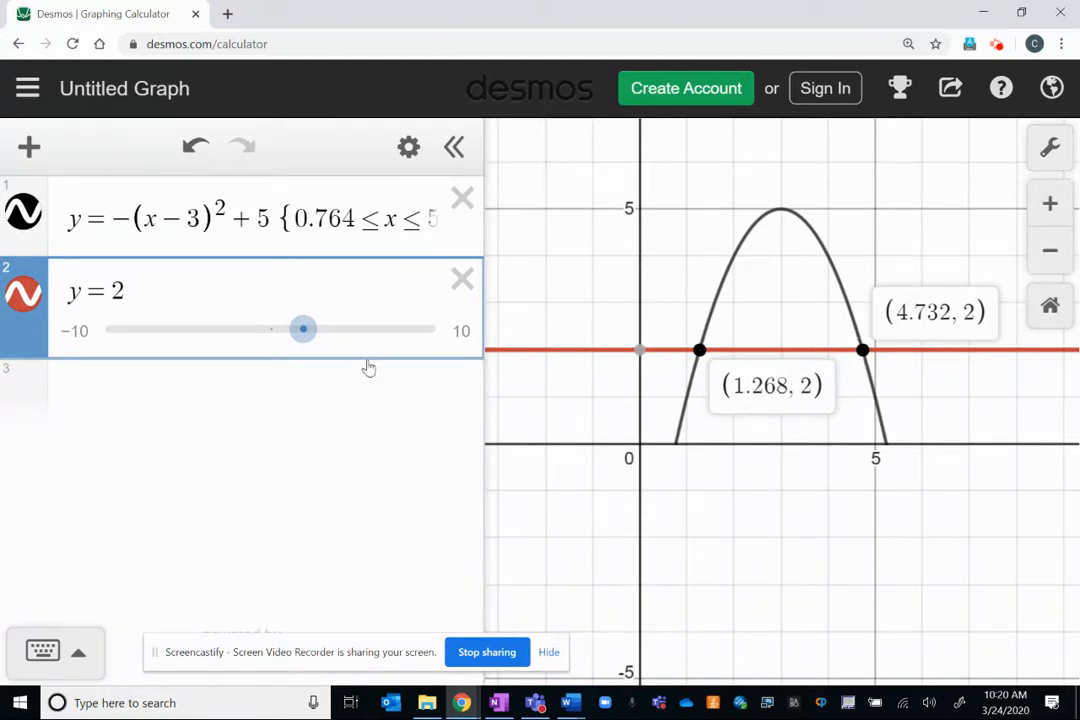
Step: Append the restriction {1.268 ≤ x} to y = 2 so the line starts at its first intersection with the parabola
left_click(192, 286)
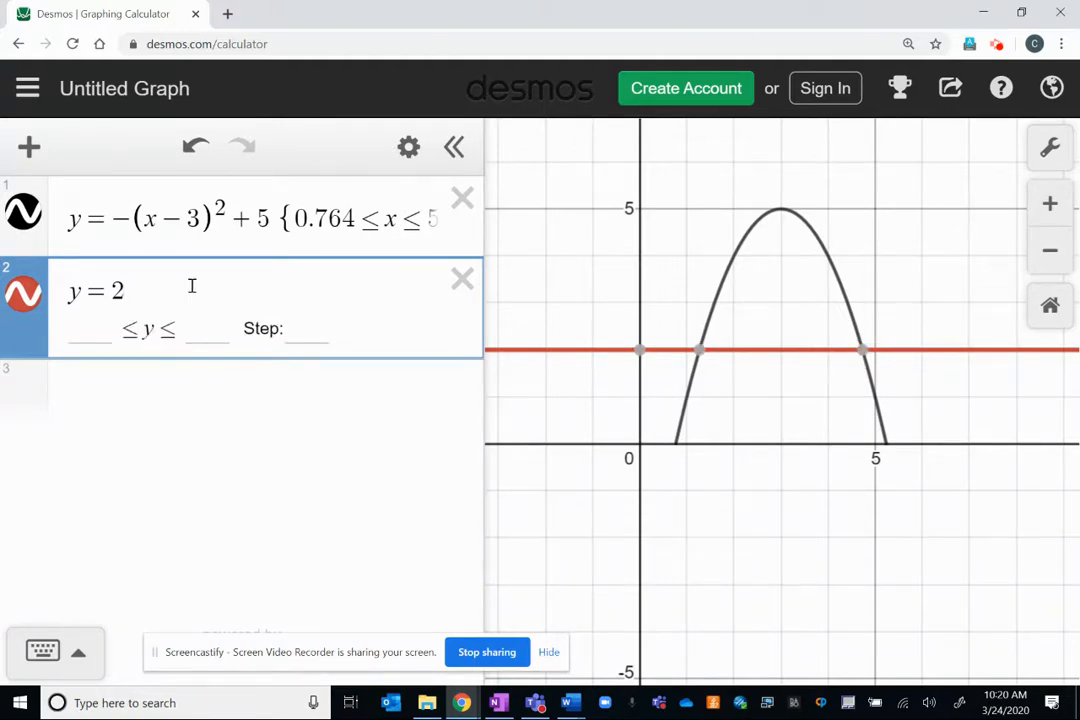
type("{")
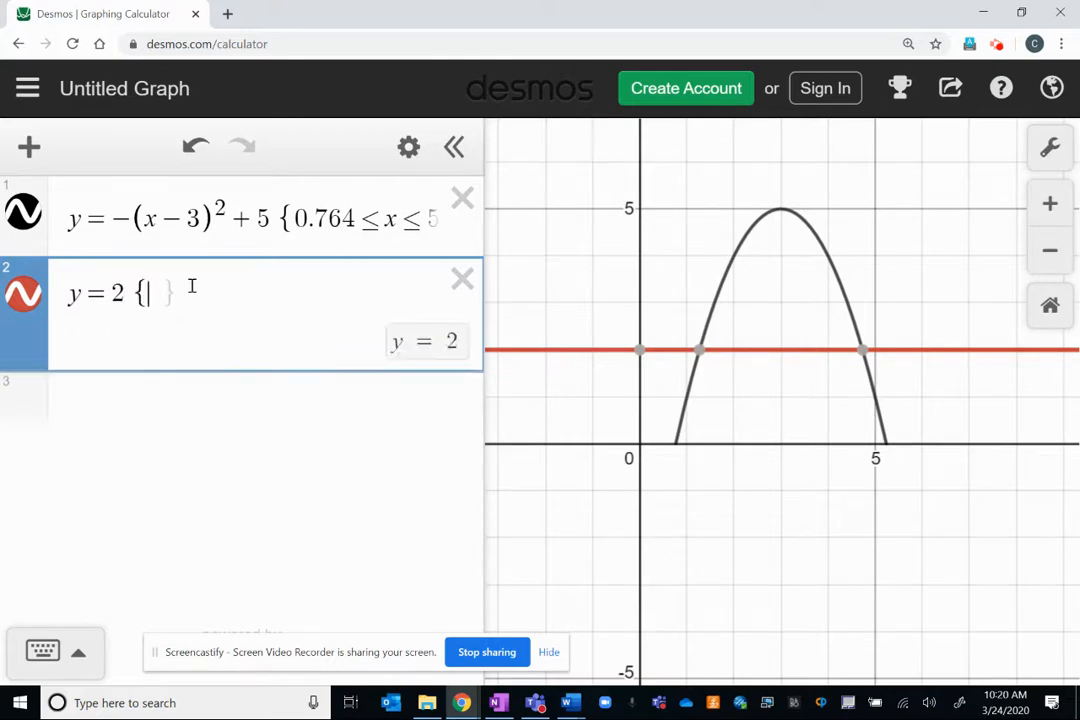
type("1.2")
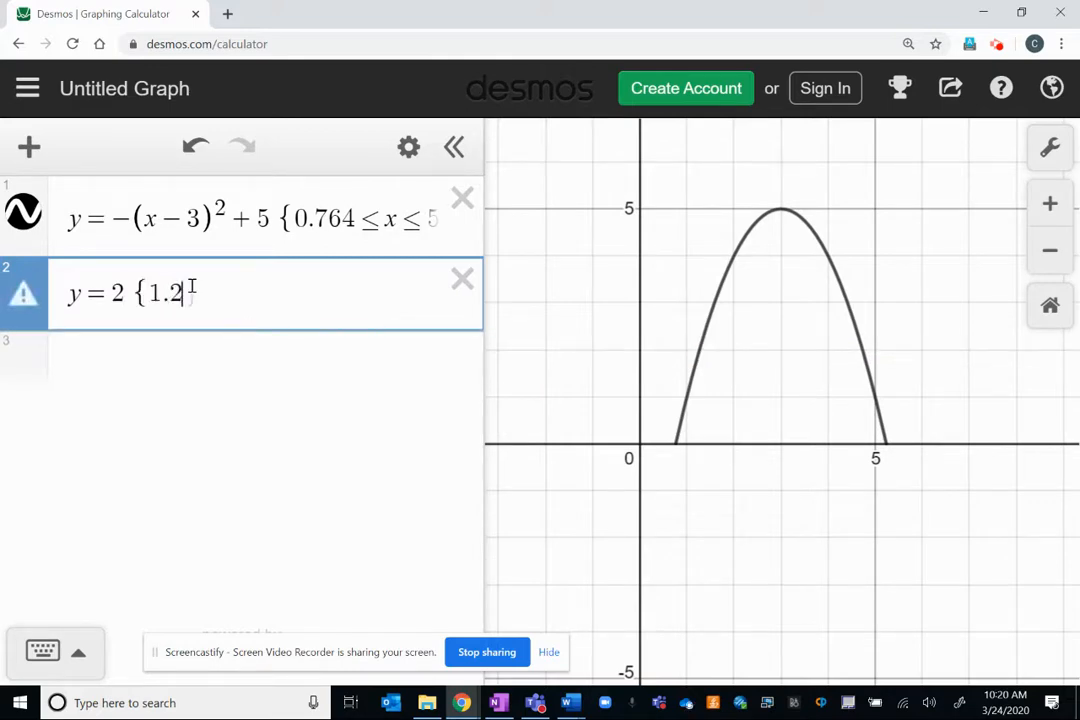
type("68<x")
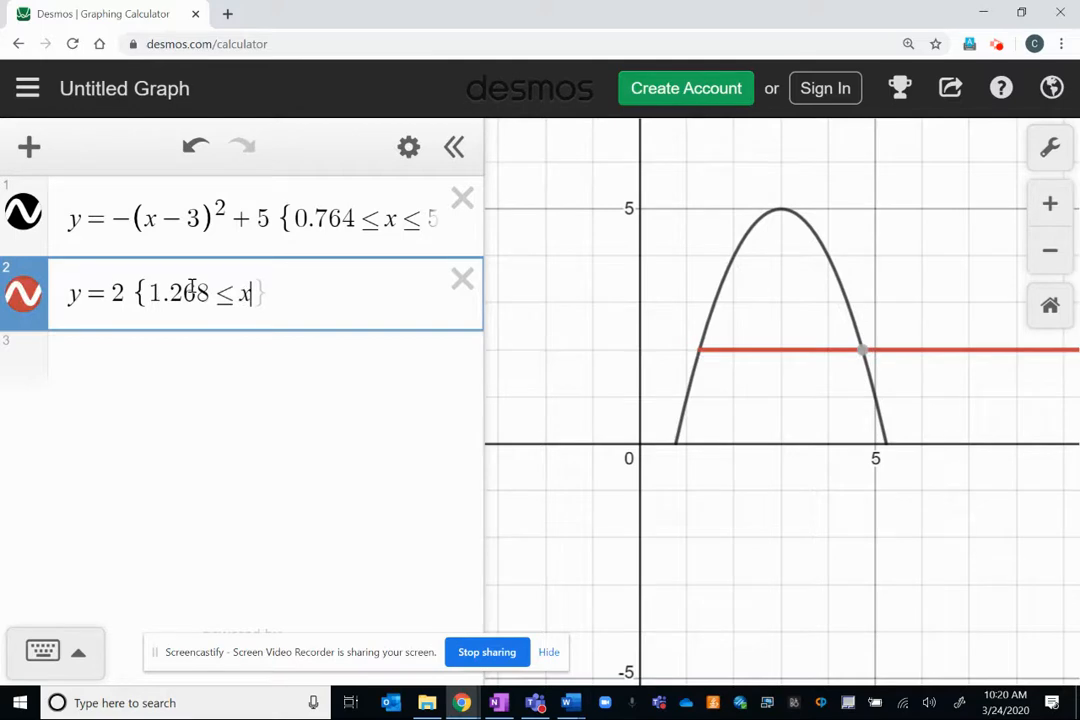
Step: Check the remaining intersection's coordinates and extend the line's restriction to {1.268 ≤ x ≤ 4.732}
left_click(703, 353)
left_click(701, 352)
left_click(864, 352)
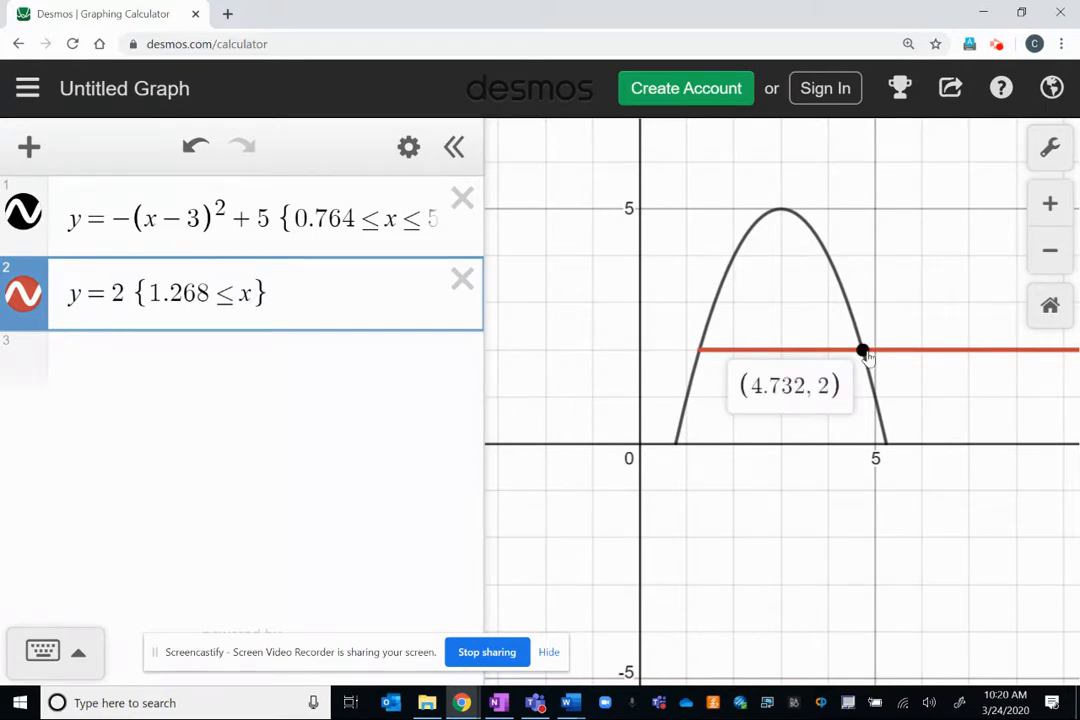
left_click(257, 292)
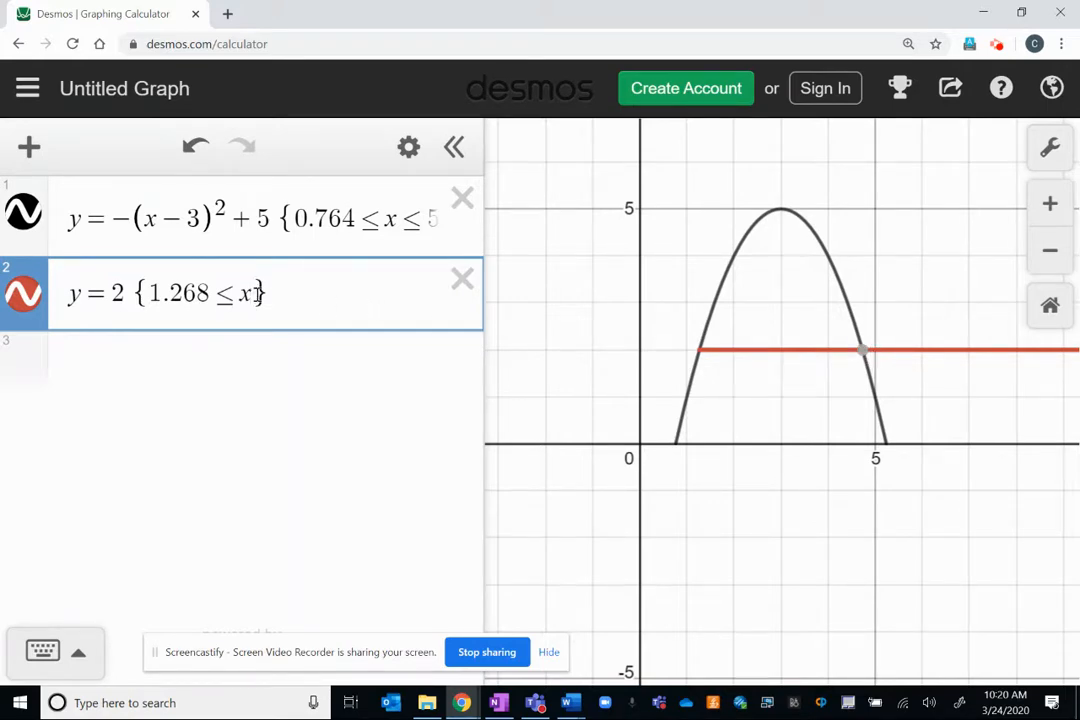
type("<")
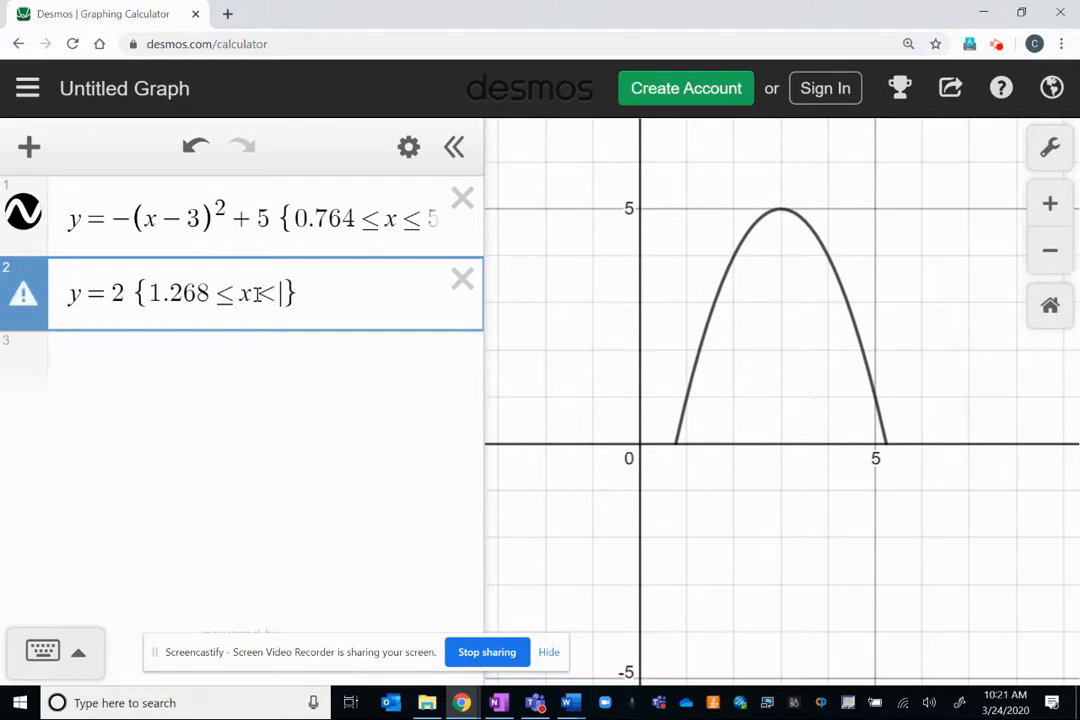
type("4.")
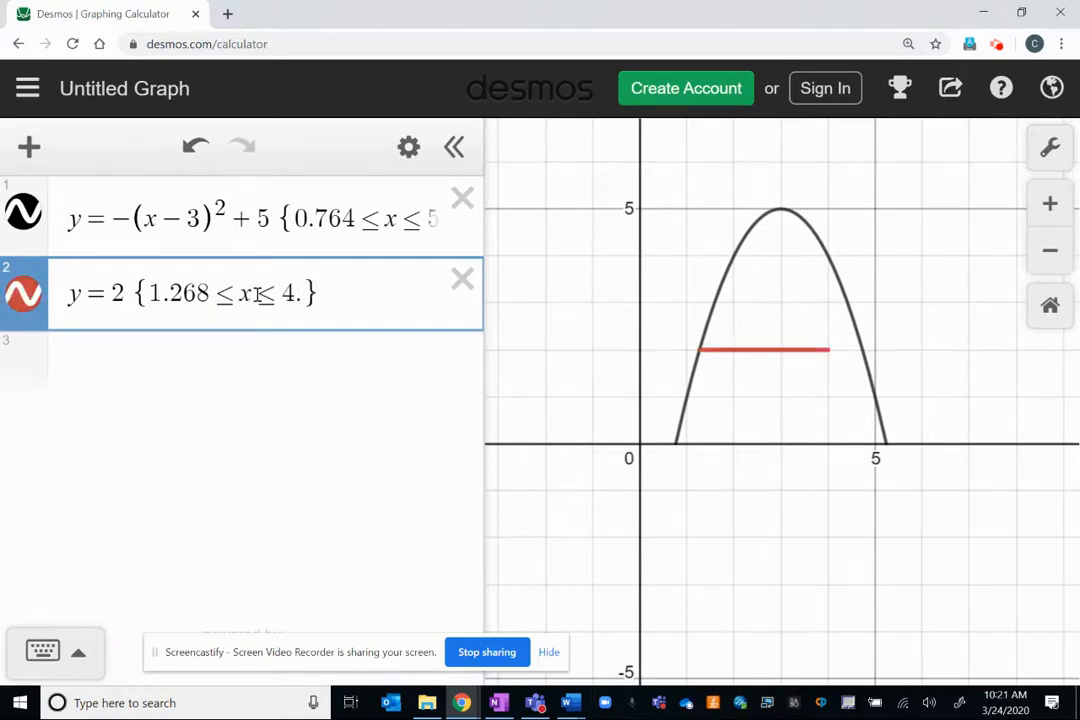
type("732")
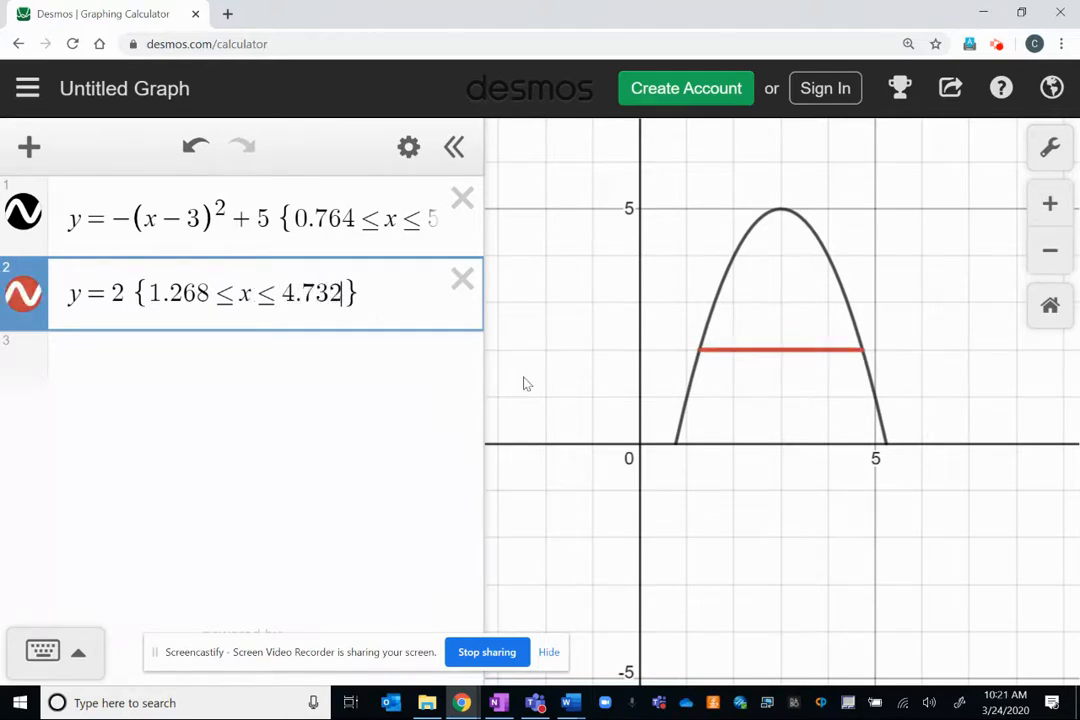
left_click(860, 352)
left_click_drag(860, 352, 863, 351)
left_click(865, 352)
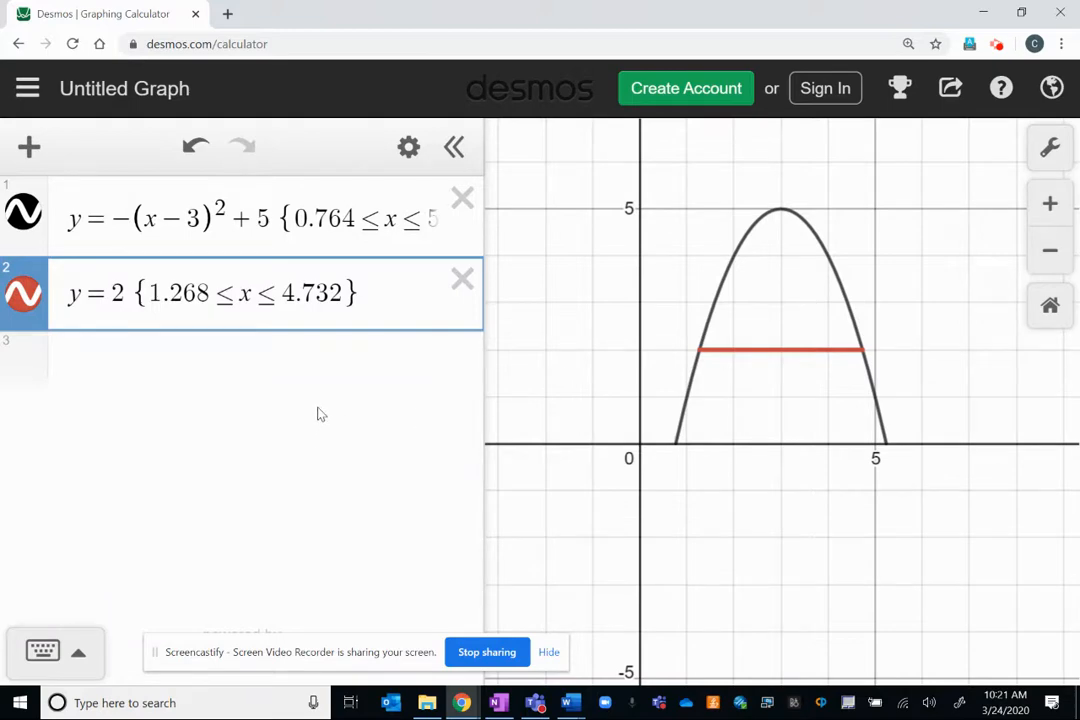
Step: Change the color of both the parabola and the y = 2 line segment to purple
left_click(412, 149)
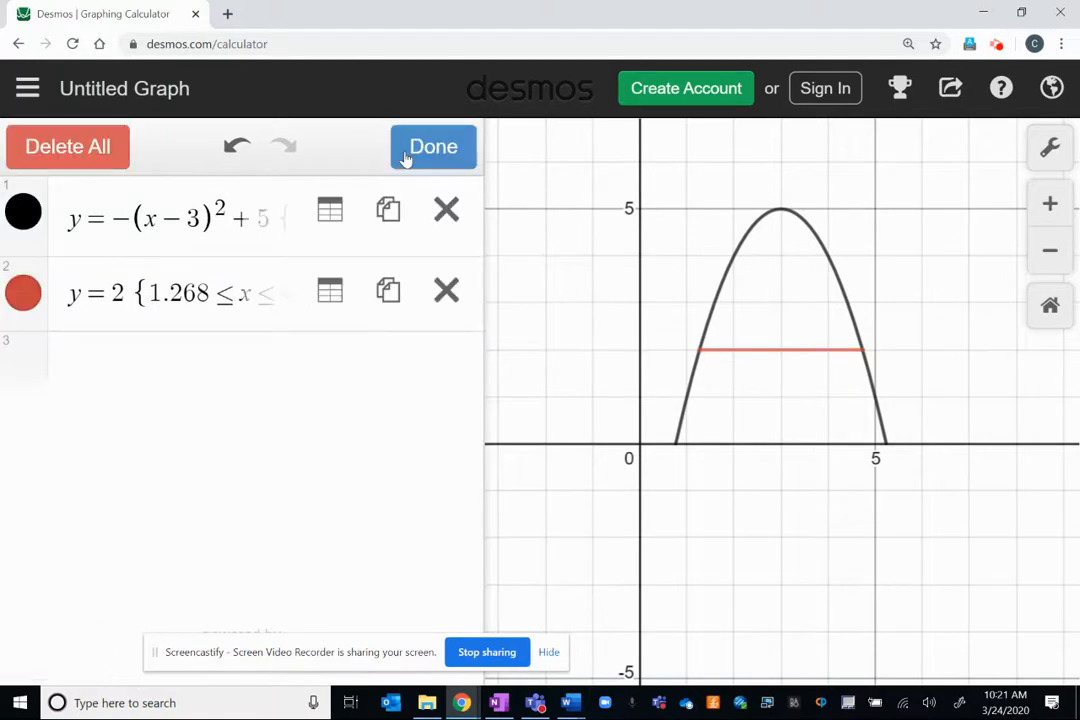
left_click(30, 226)
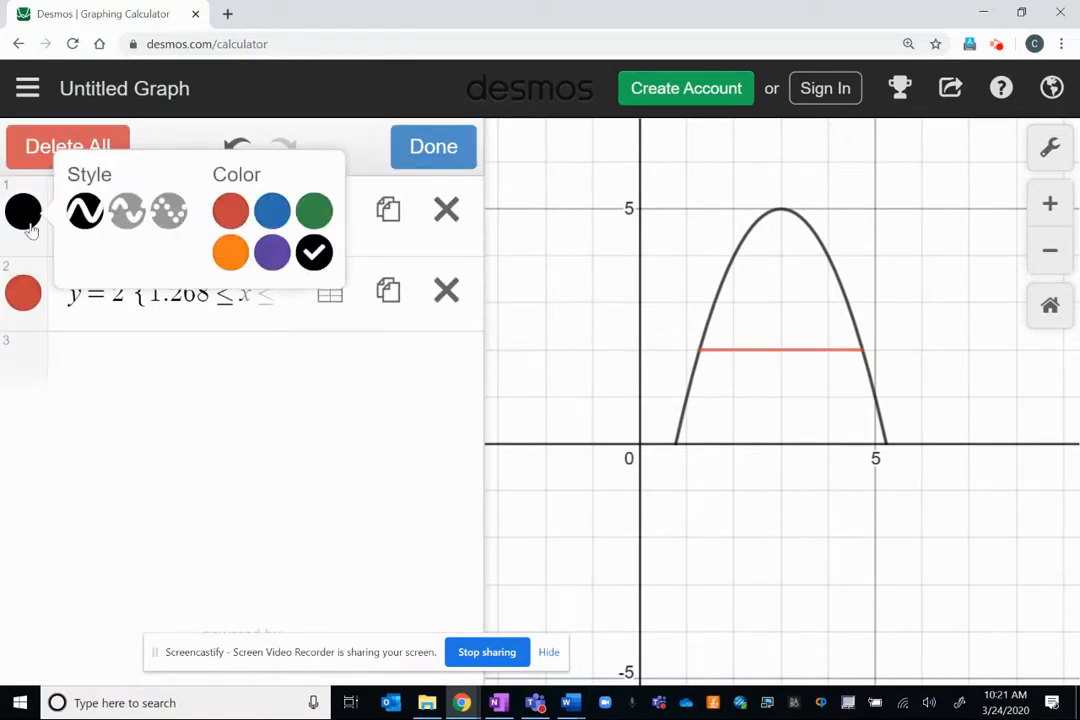
left_click(272, 254)
left_click(22, 292)
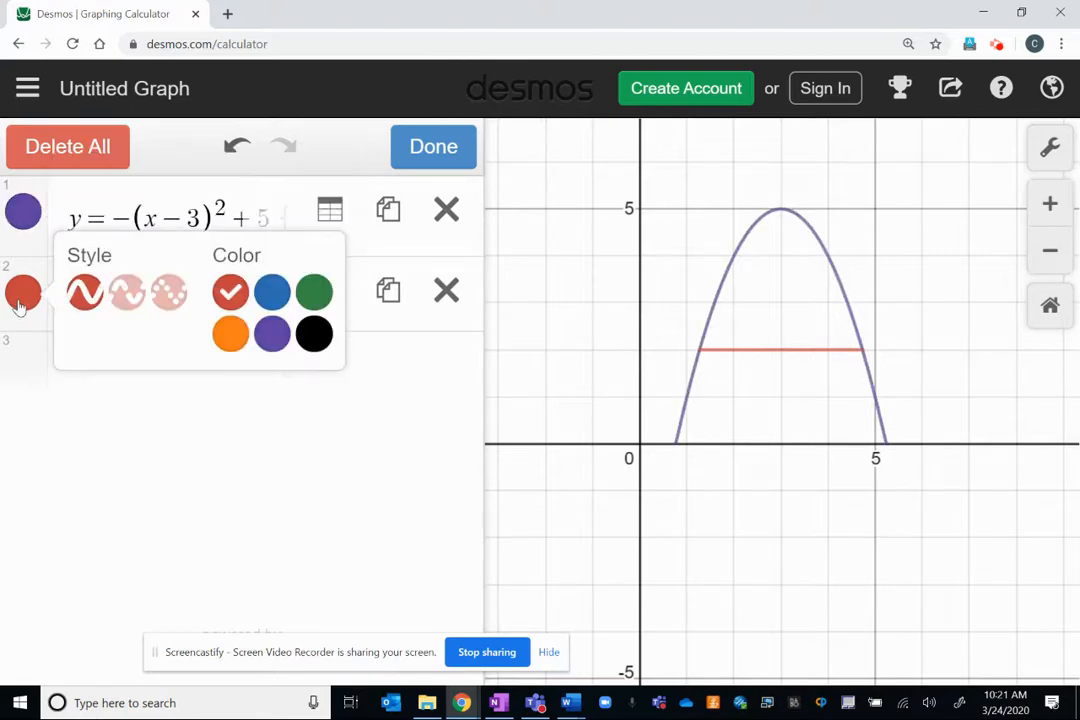
left_click(272, 335)
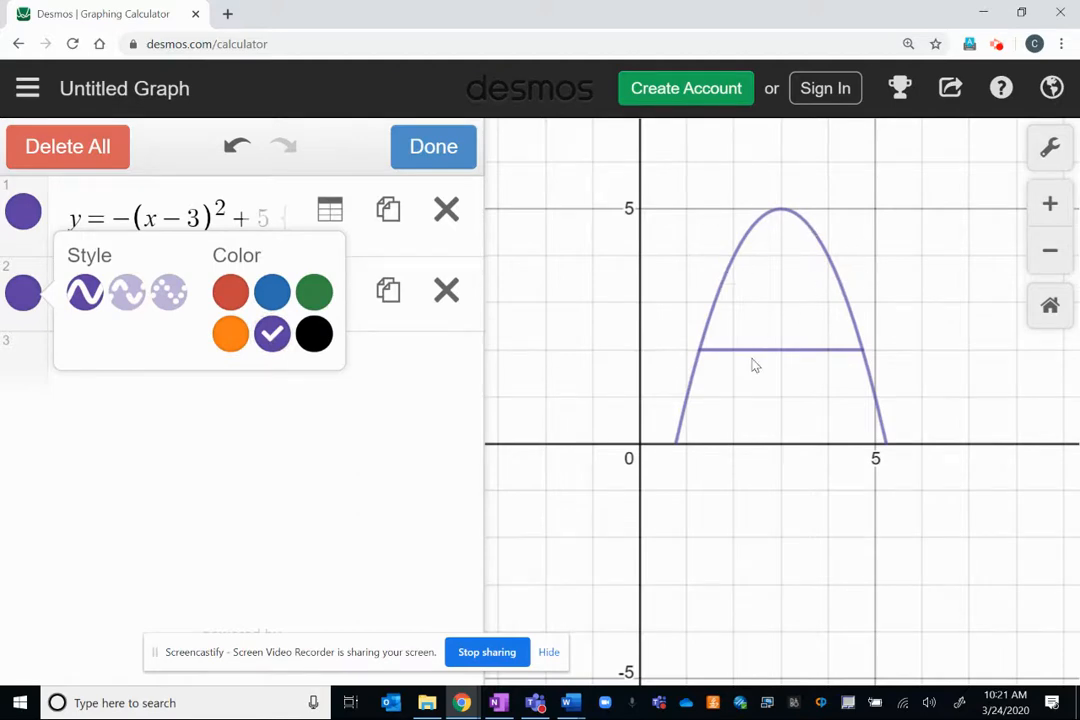
left_click_drag(860, 289, 798, 341)
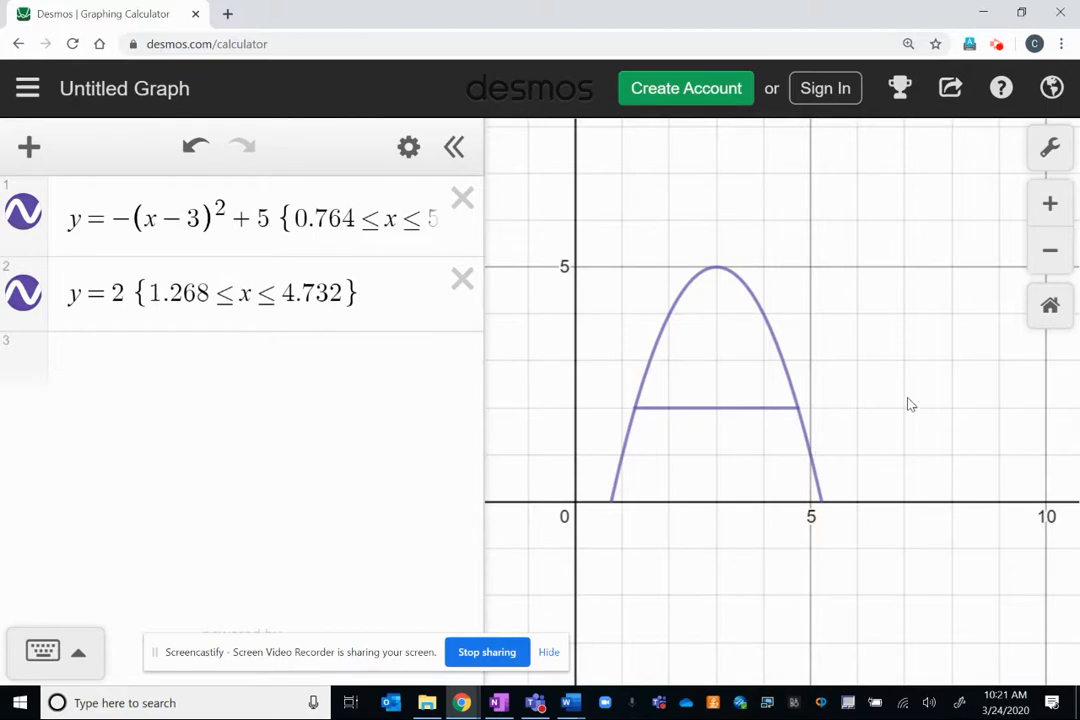
Step: Graph the horizontal guide line y = 5 as the third expression and style it as a dashed black line
left_click_drag(911, 404, 866, 404)
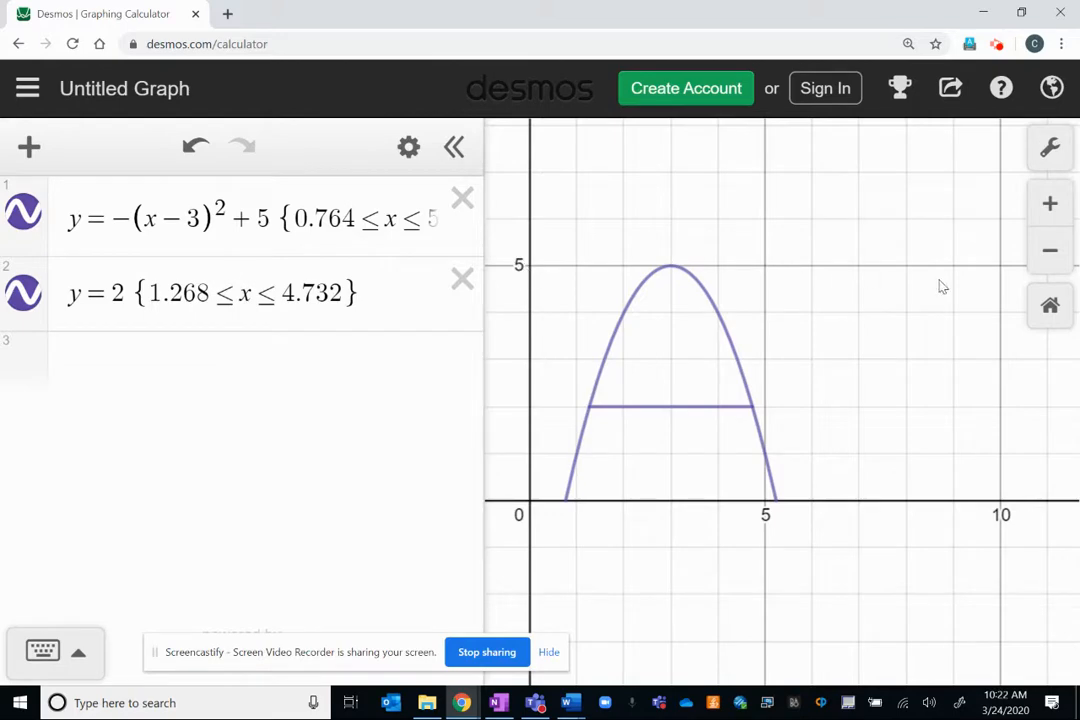
left_click(268, 365)
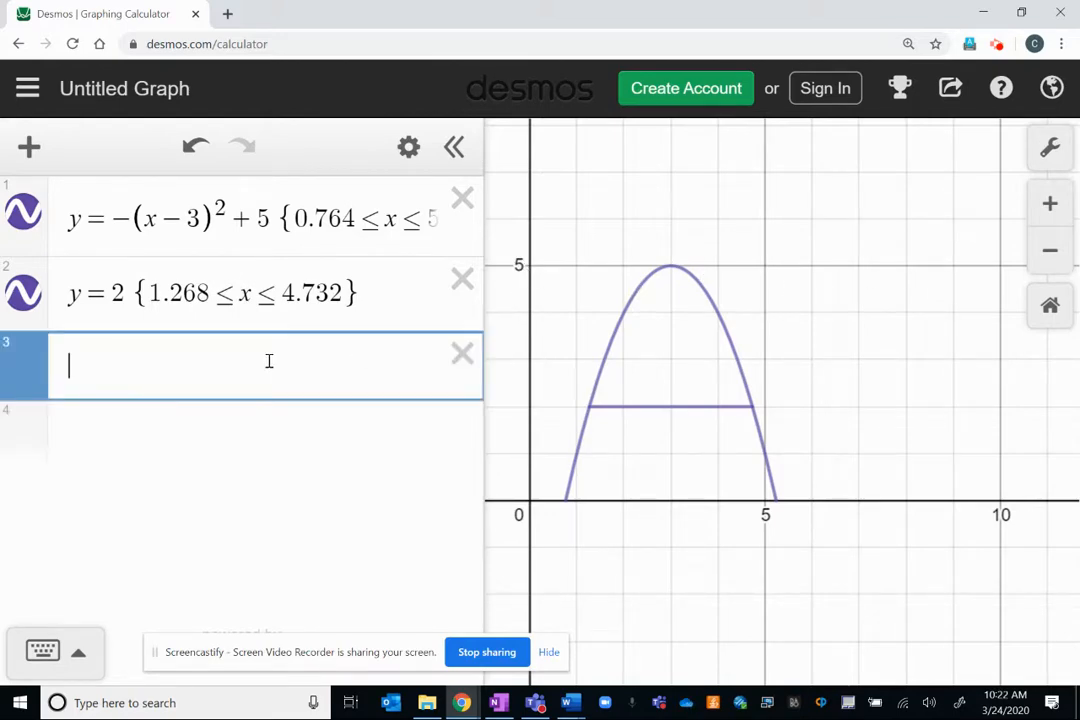
type("y=5")
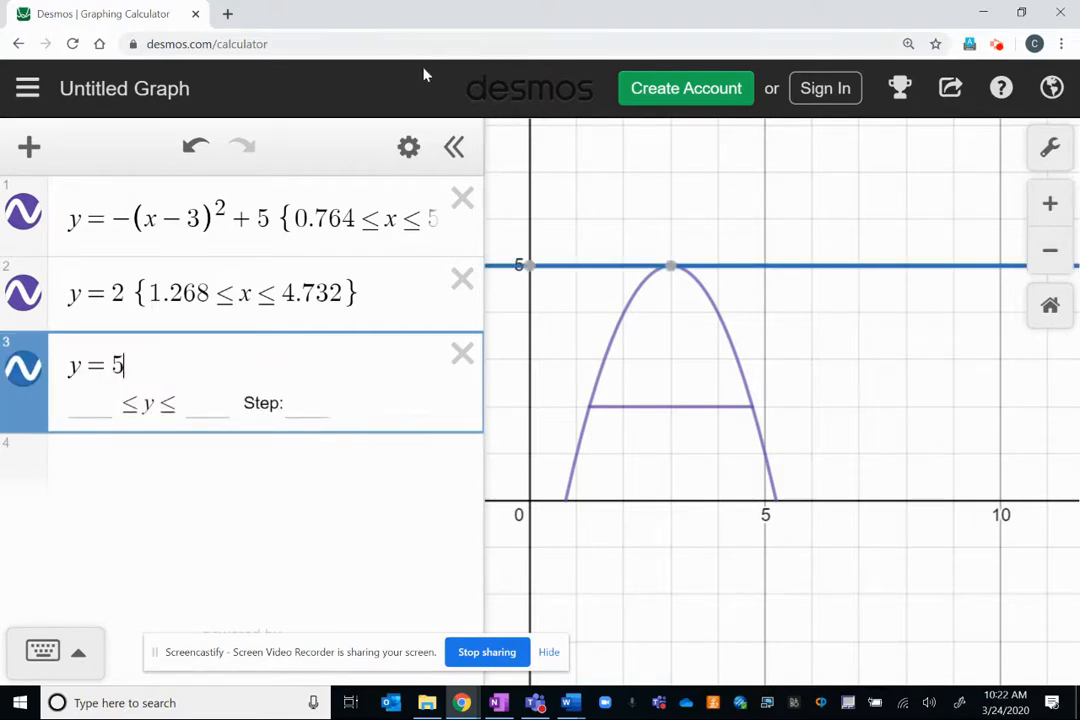
left_click(409, 147)
left_click(23, 367)
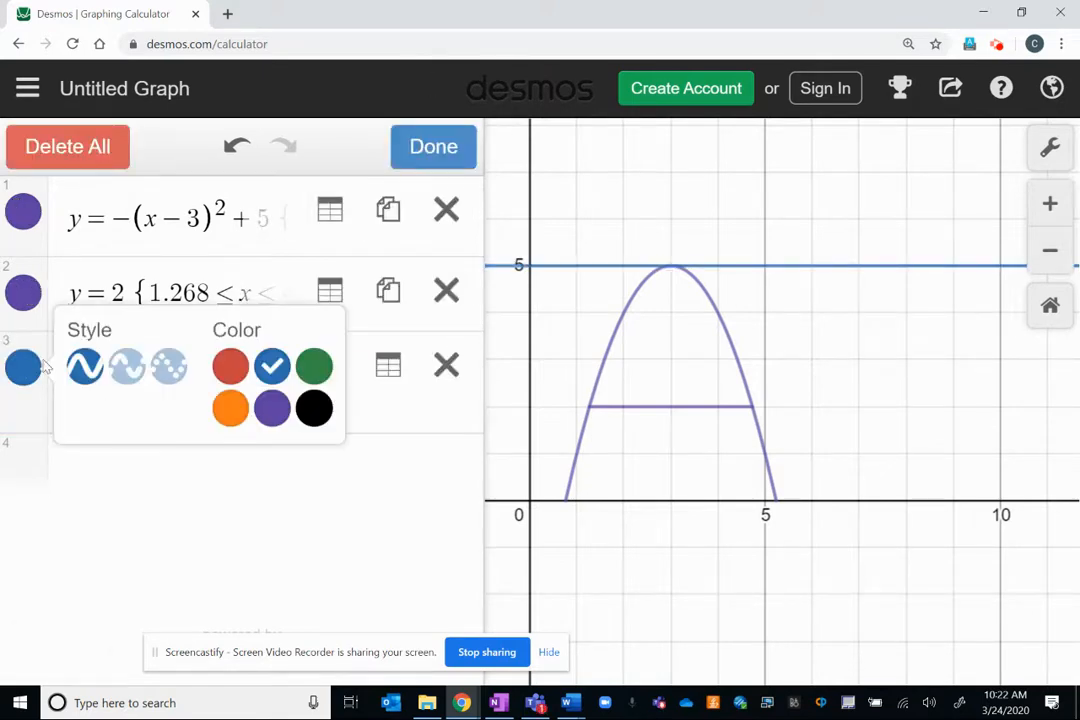
left_click(134, 366)
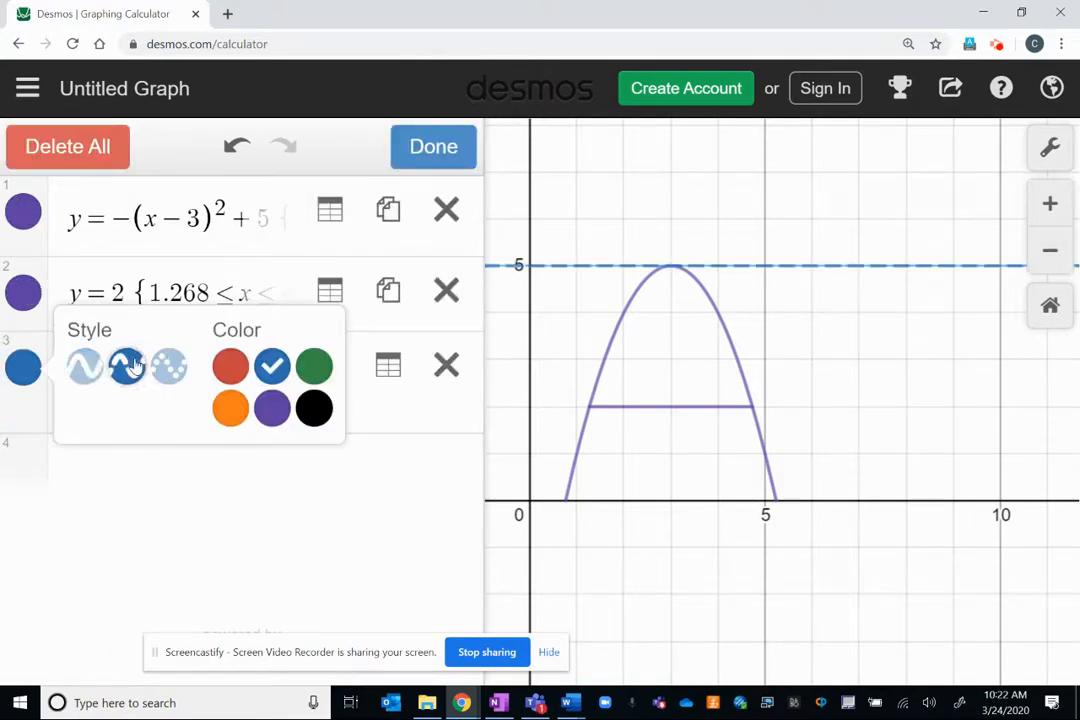
left_click(315, 409)
left_click(507, 487)
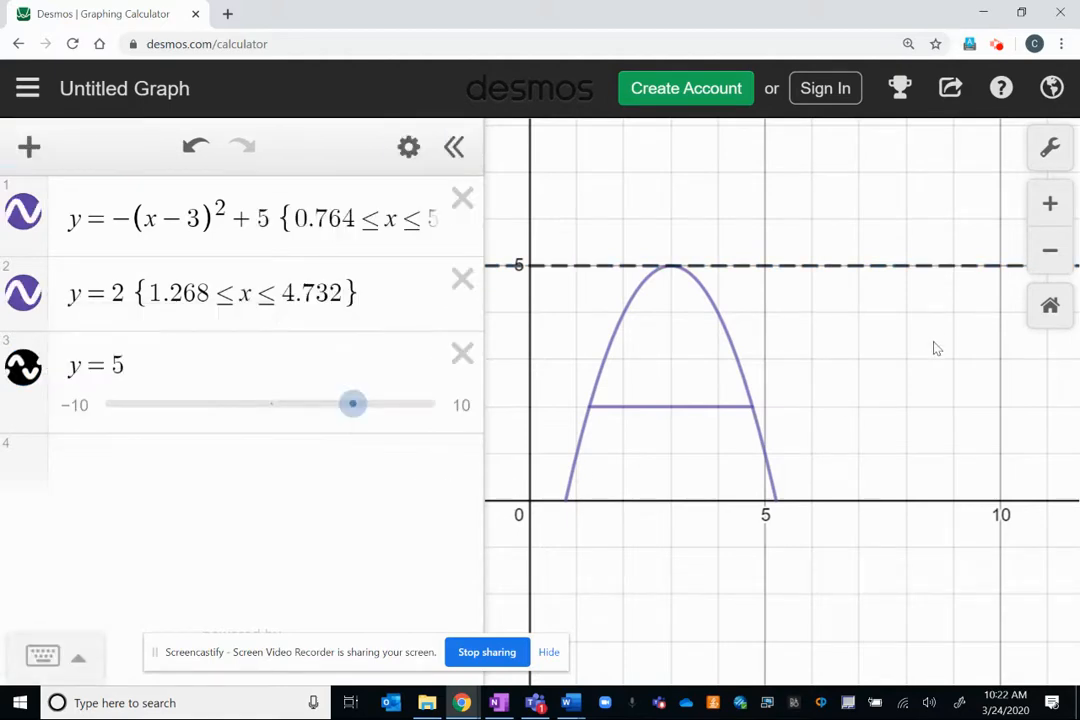
Step: Graph the vertical line x = 6.5 as the fourth expression
mouse_move(943, 340)
left_mouse_down()
mouse_move(861, 304)
mouse_move(952, 294)
mouse_move(933, 320)
left_mouse_up()
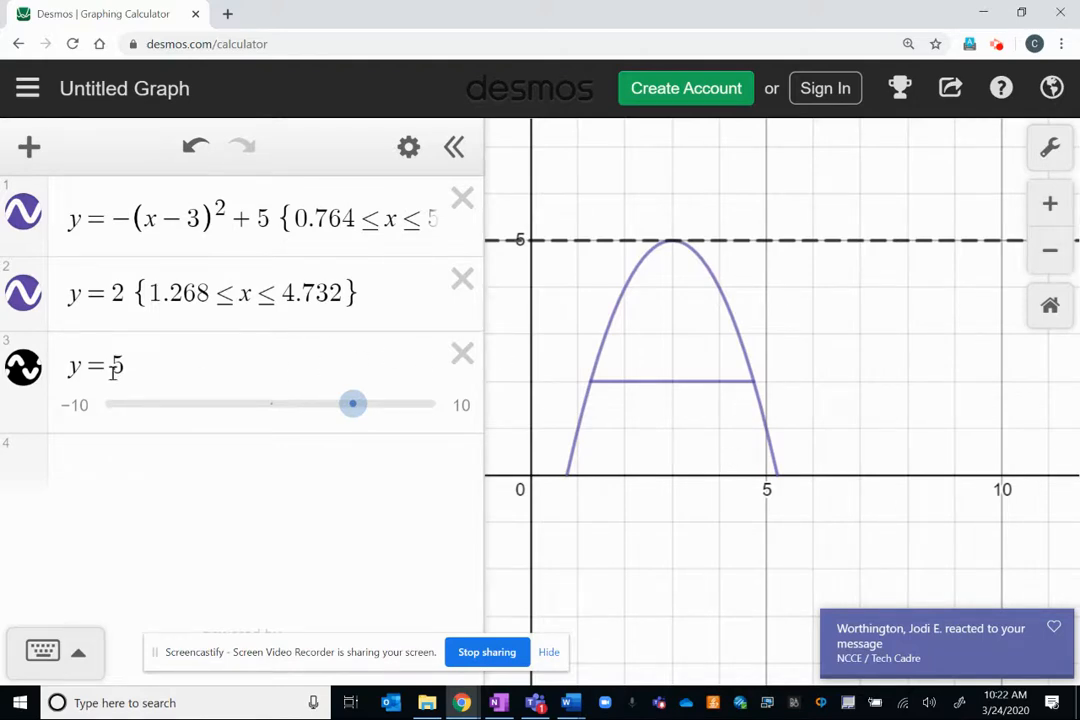
left_click(110, 470)
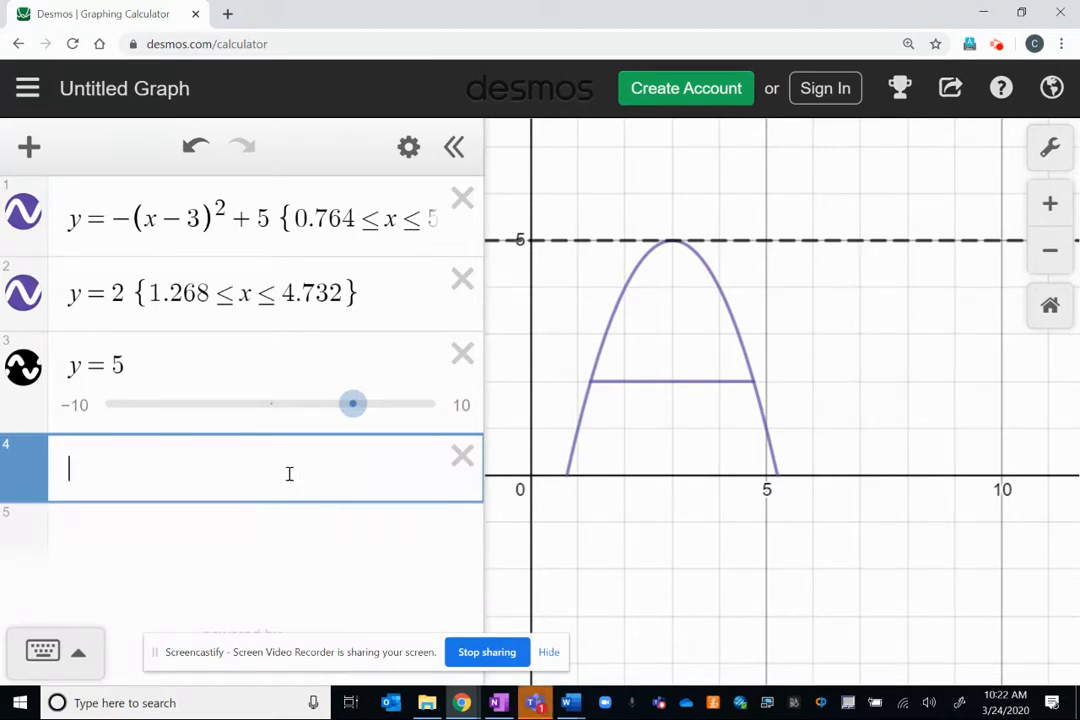
type("x = ")
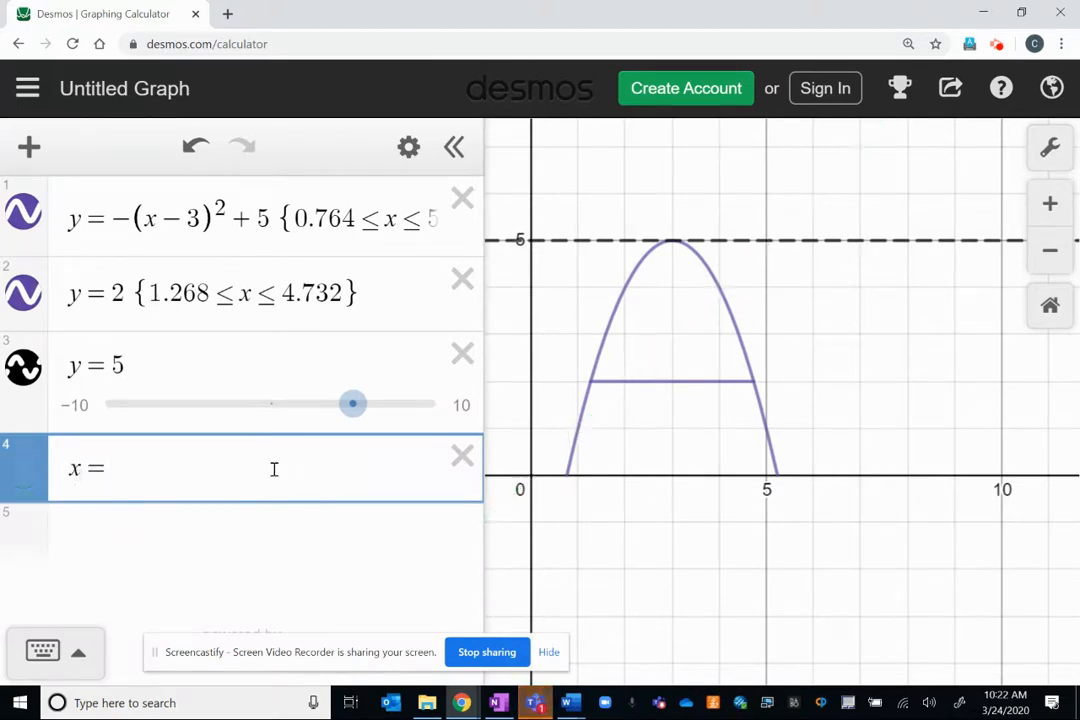
type("6.5")
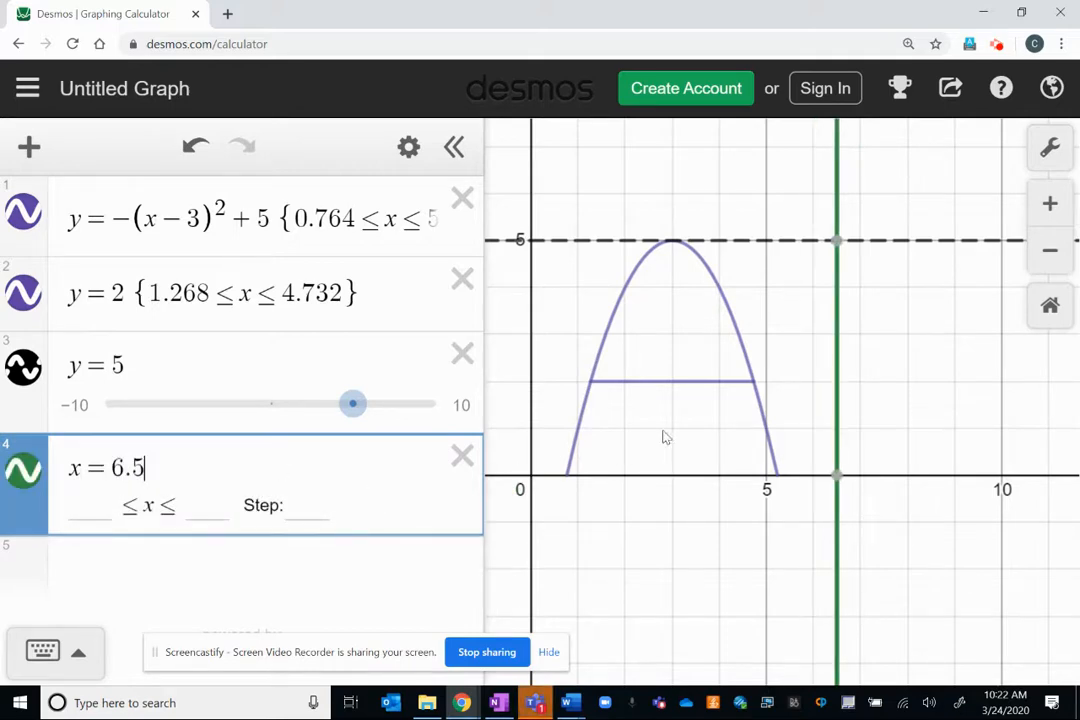
left_click(865, 362)
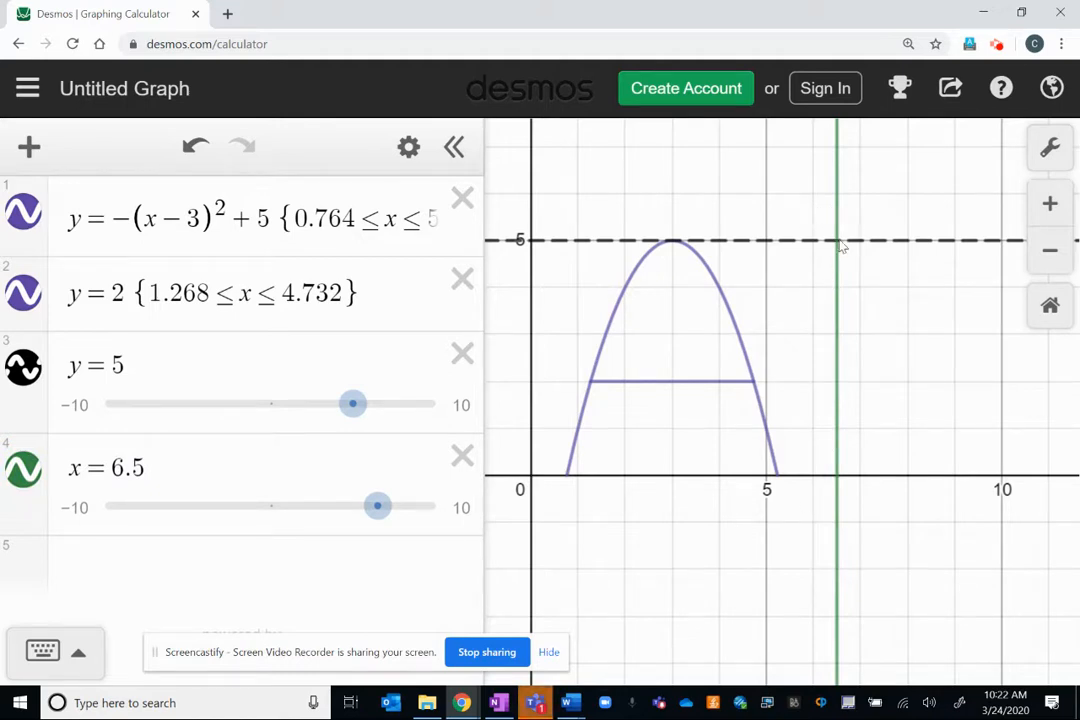
Step: Append the restriction {0 ≤ y ≤ 5} to x = 6.5 so the line runs from the x-axis to the dashed guide
left_click(269, 468)
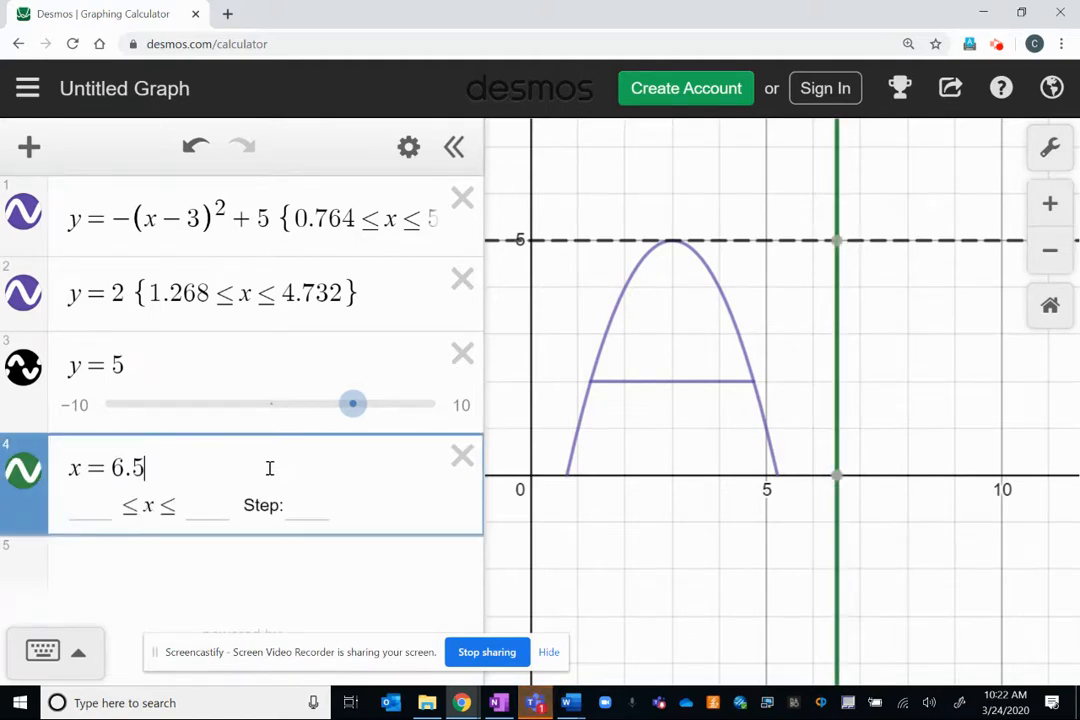
type(",")
key("BackSpace")
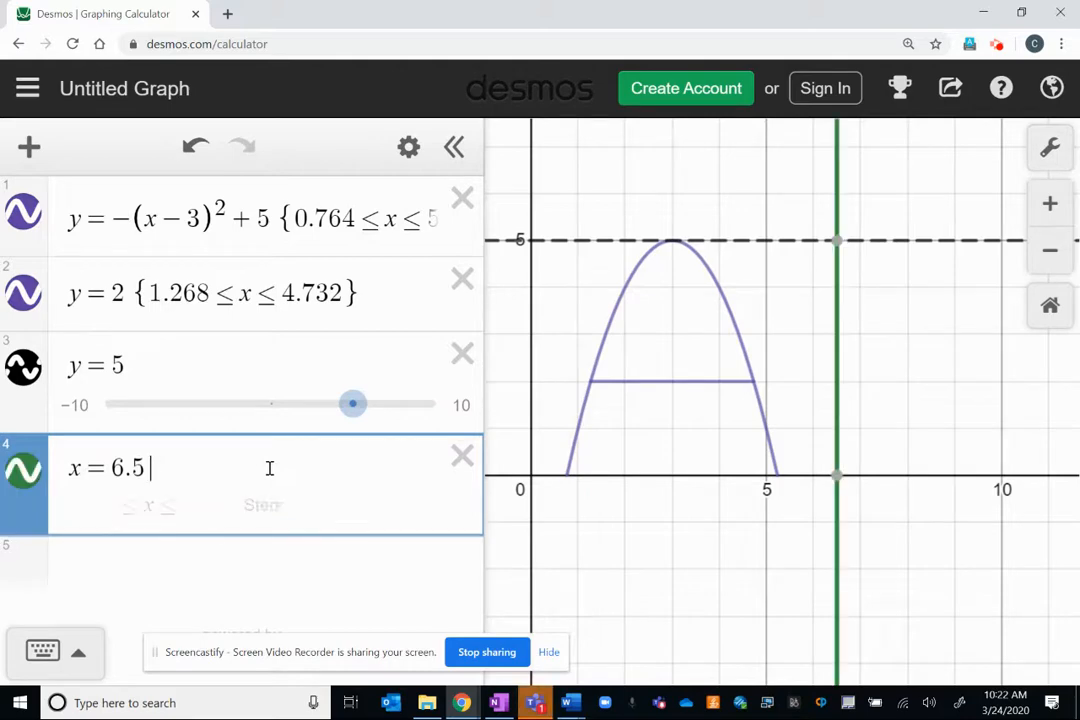
type("{")
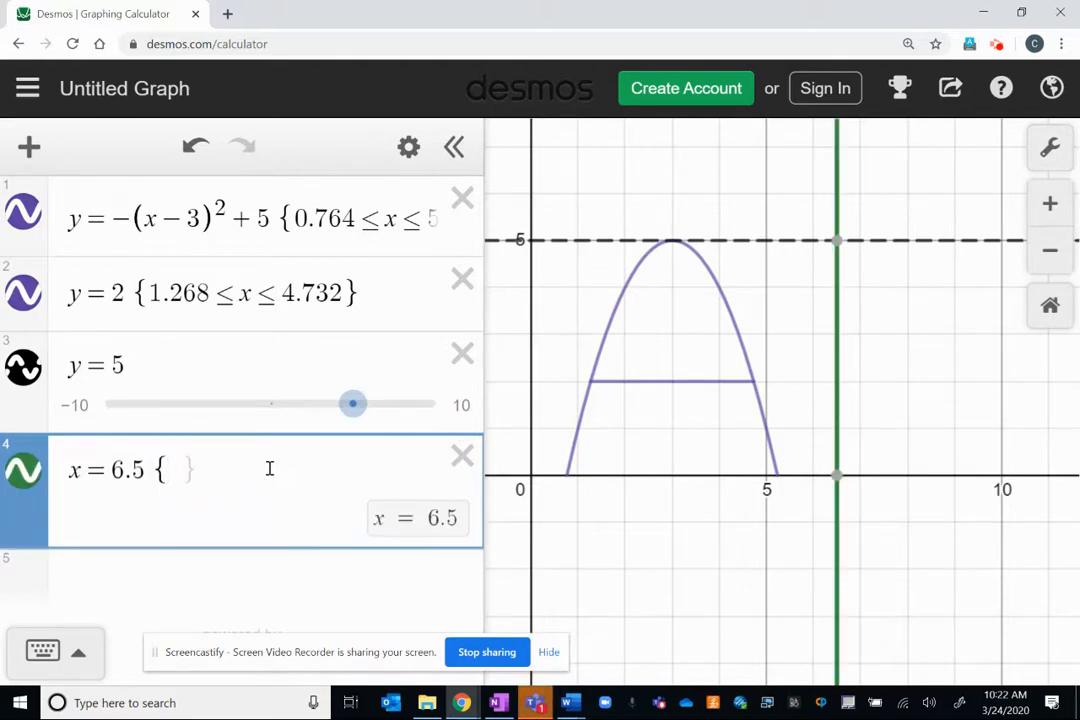
type("0<=y")
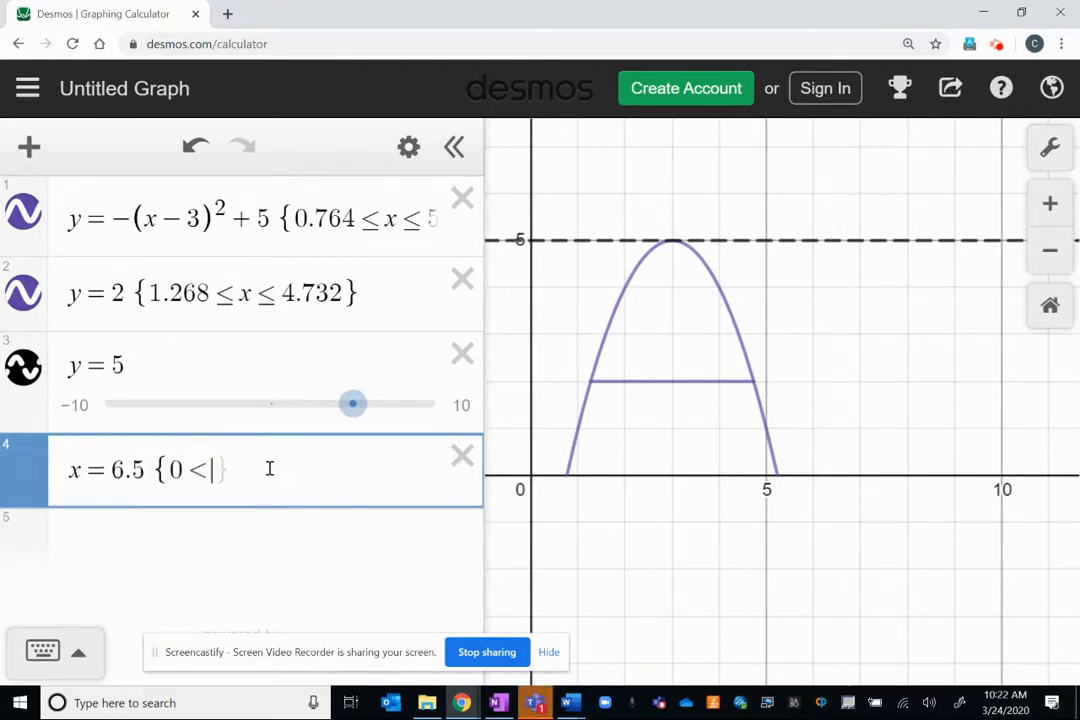
type("<=5")
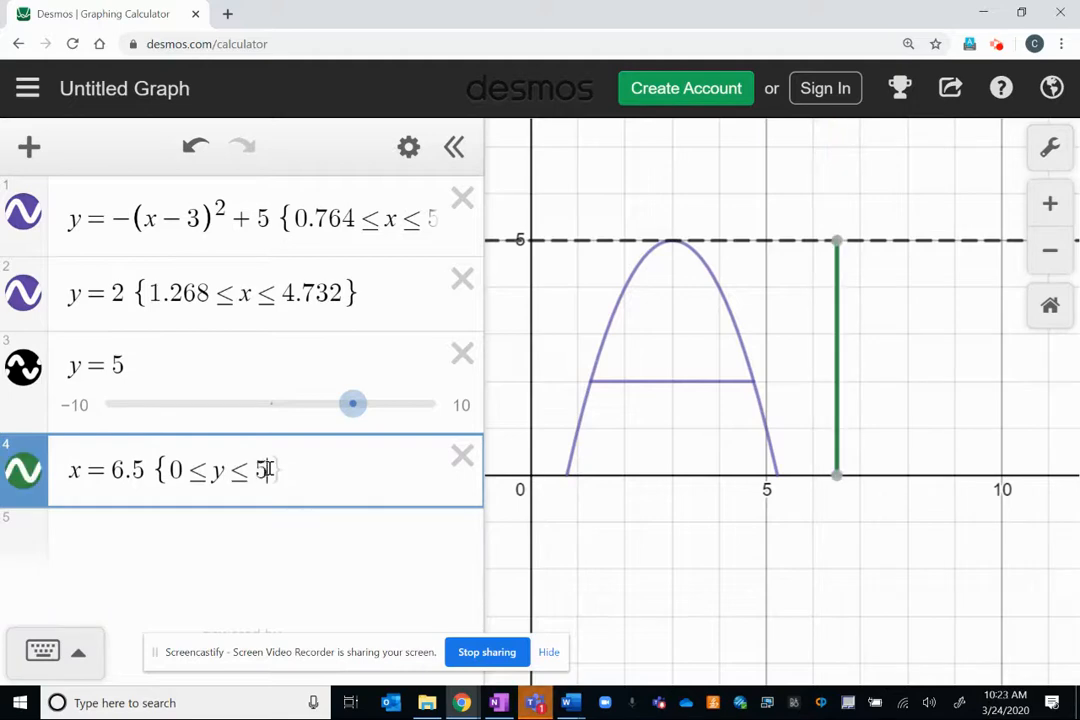
left_click(860, 295)
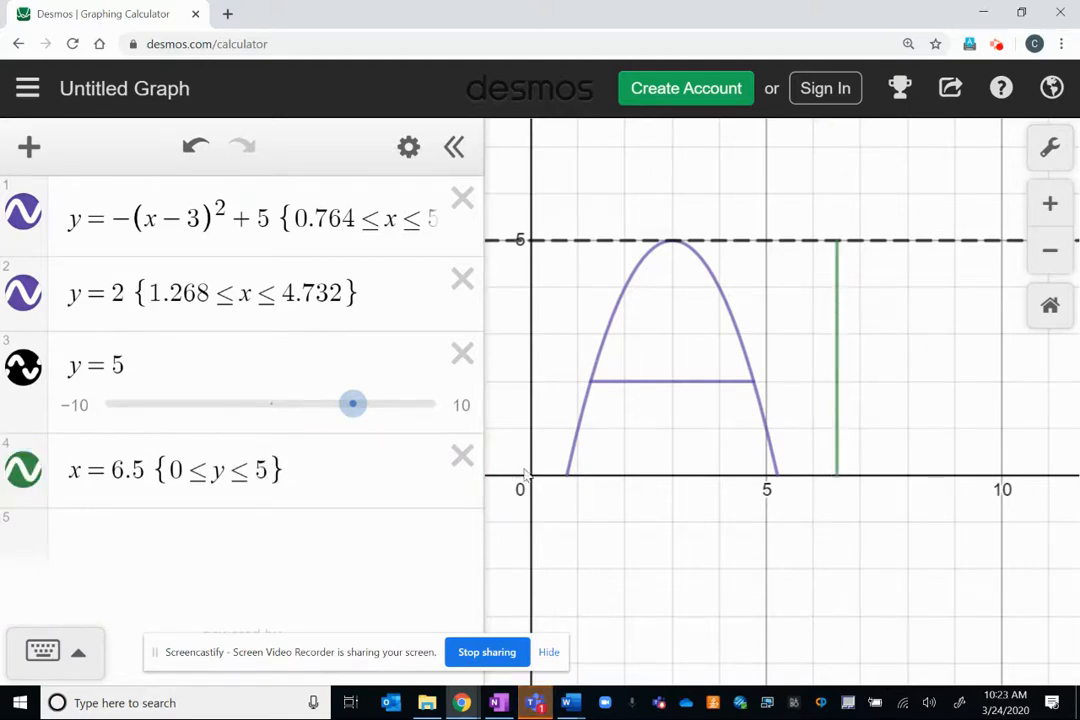
left_click_drag(897, 335, 899, 362)
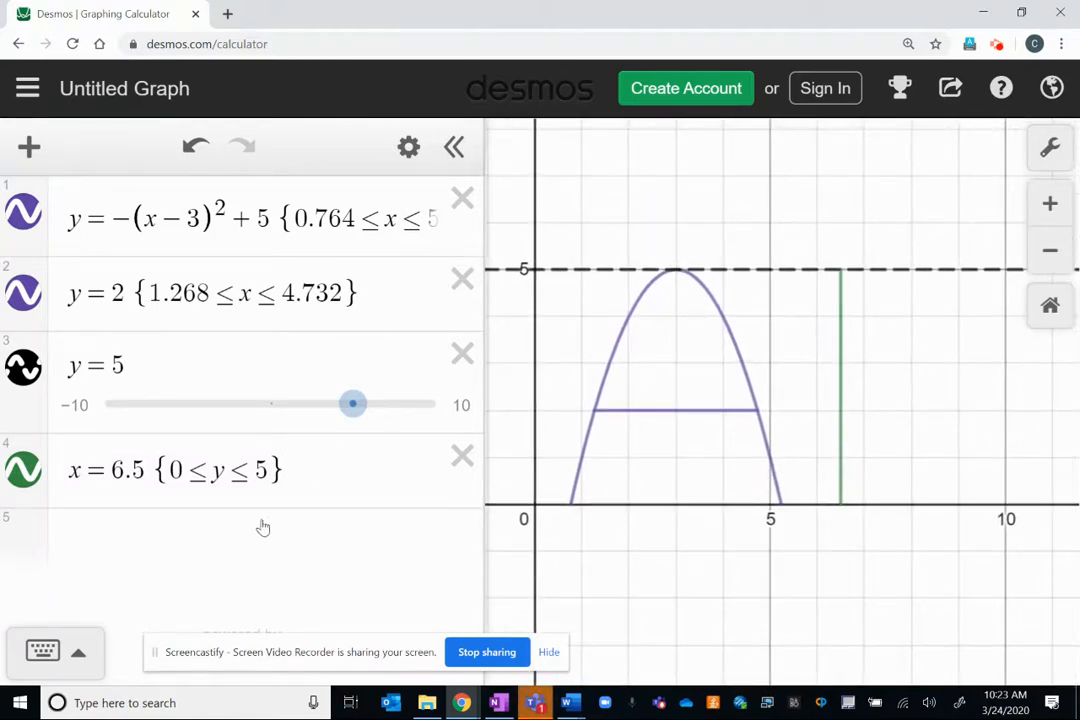
left_click(168, 569)
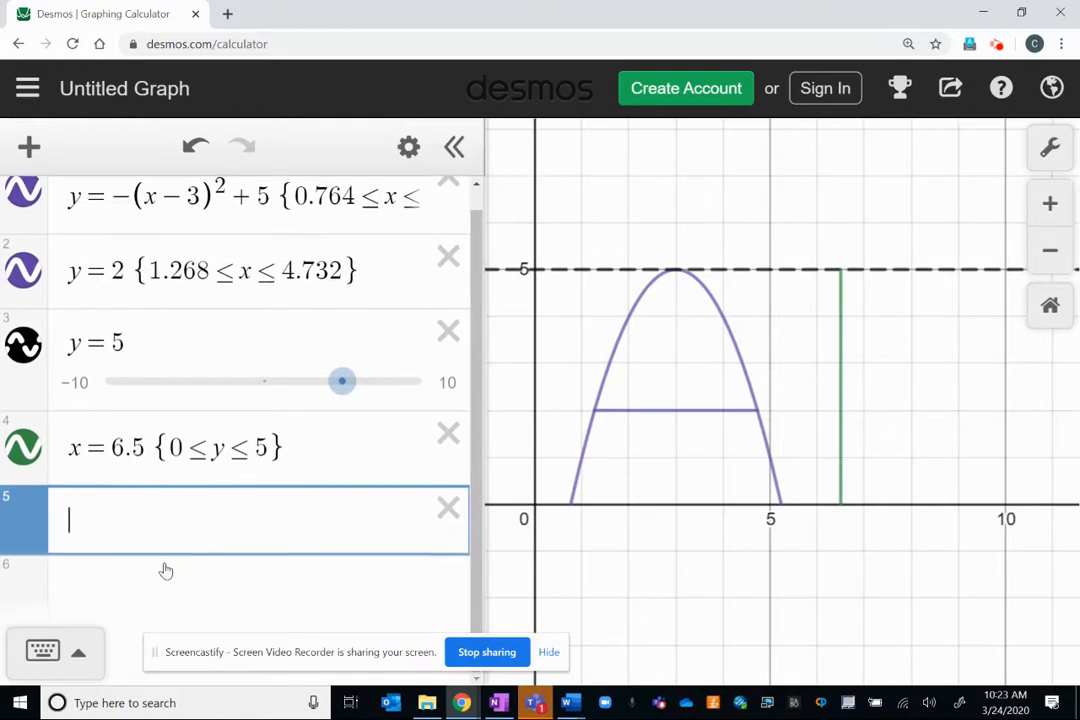
scroll(281, 503, "up", 1)
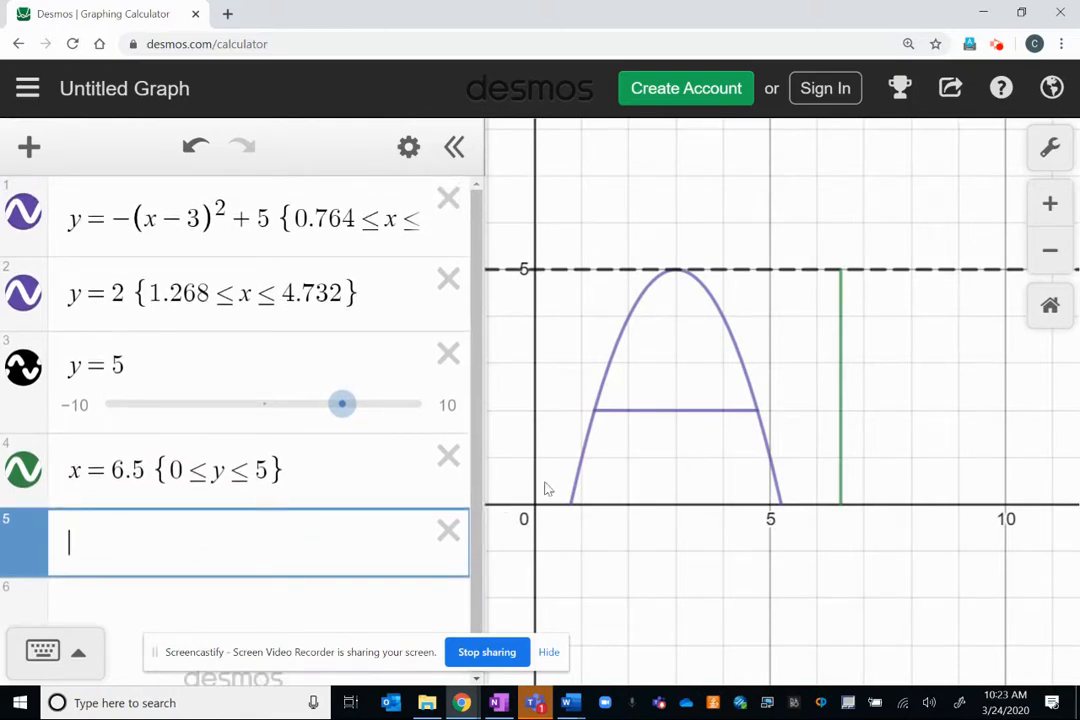
left_click(410, 148)
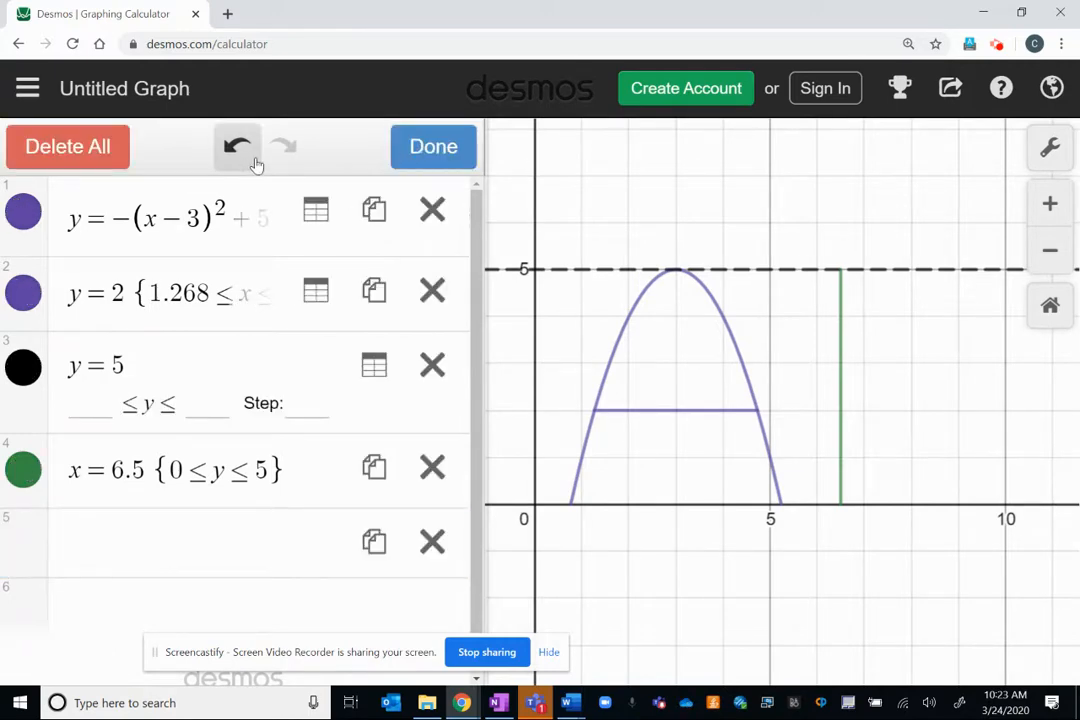
left_click(410, 155)
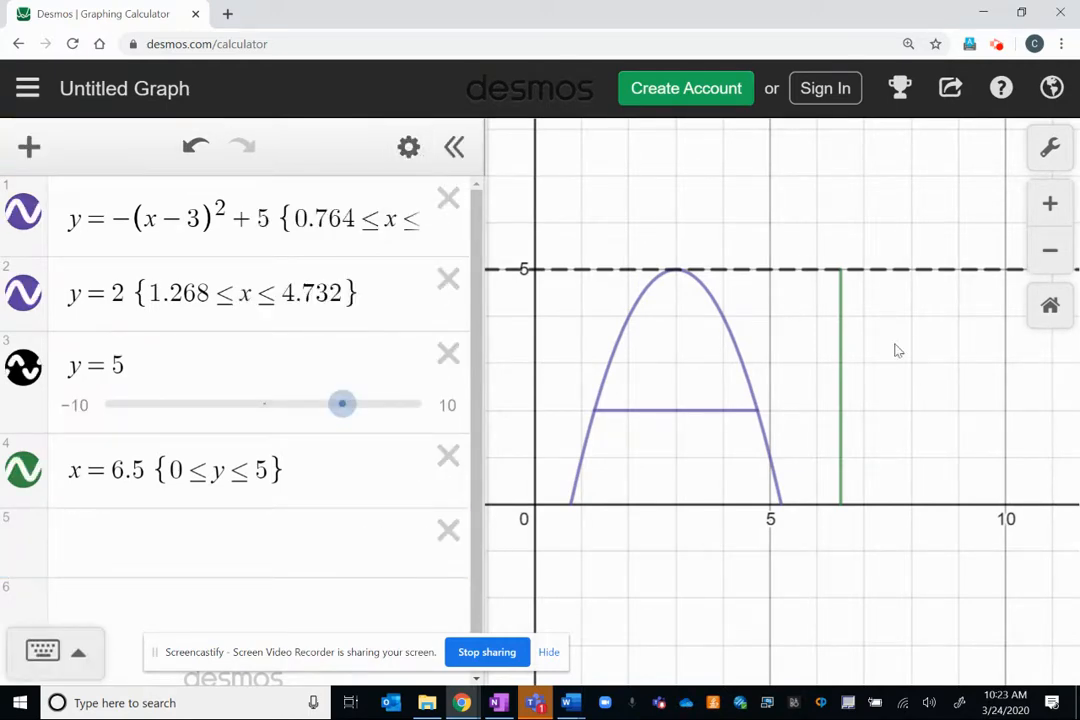
mouse_move(878, 341)
left_mouse_down()
mouse_move(921, 335)
mouse_move(884, 336)
left_mouse_up()
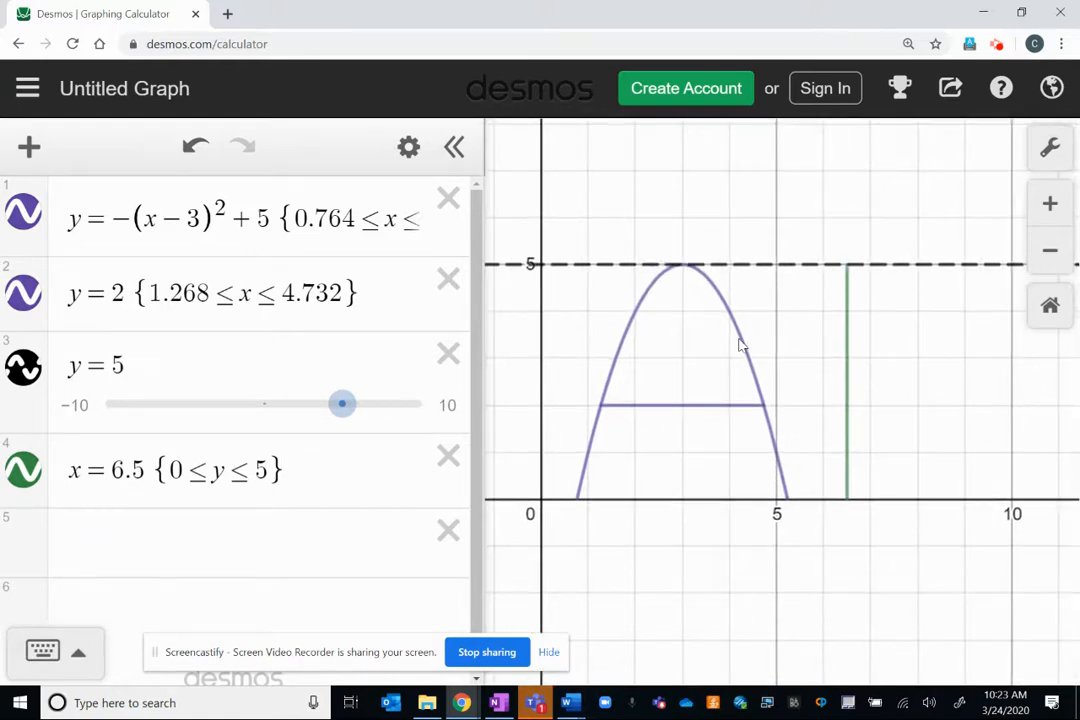
Step: Try to name the untitled graph, look through the account creation form's sign-up options, and close the form
left_click(135, 90)
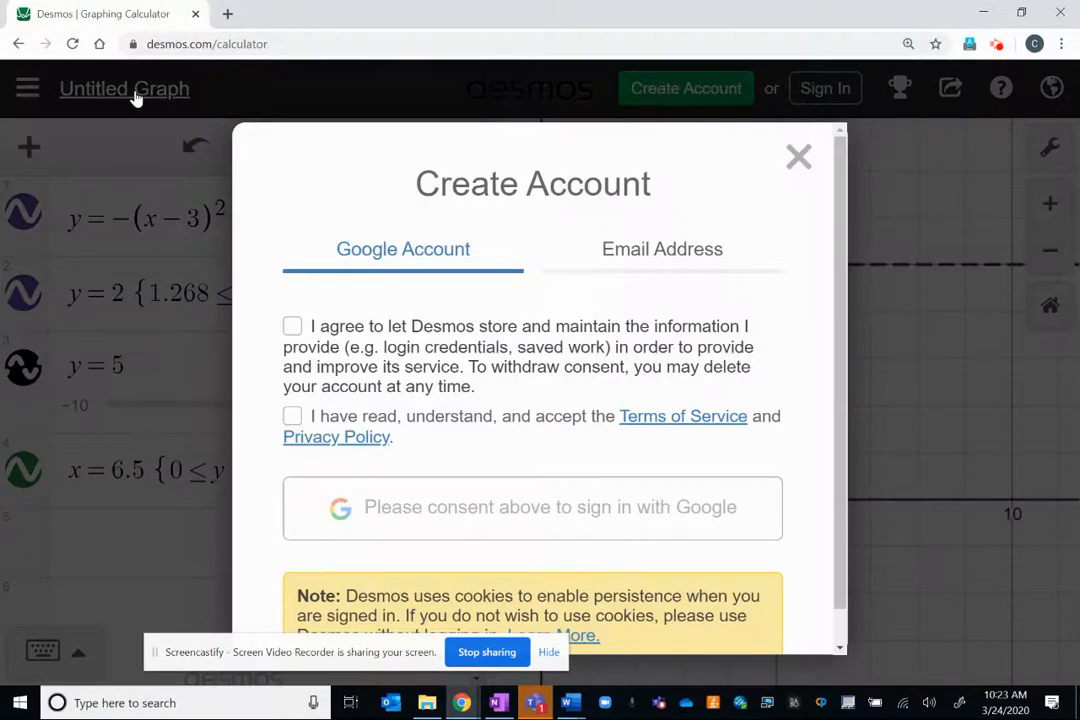
scroll(566, 333, "down", 1)
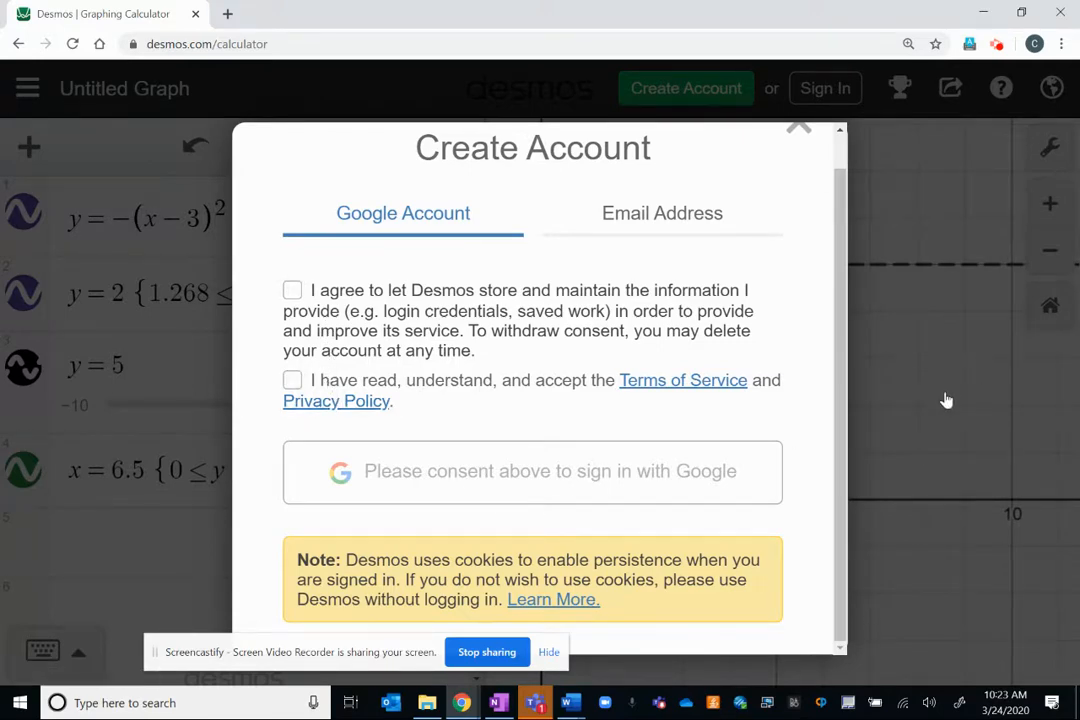
scroll(762, 386, "up", 1)
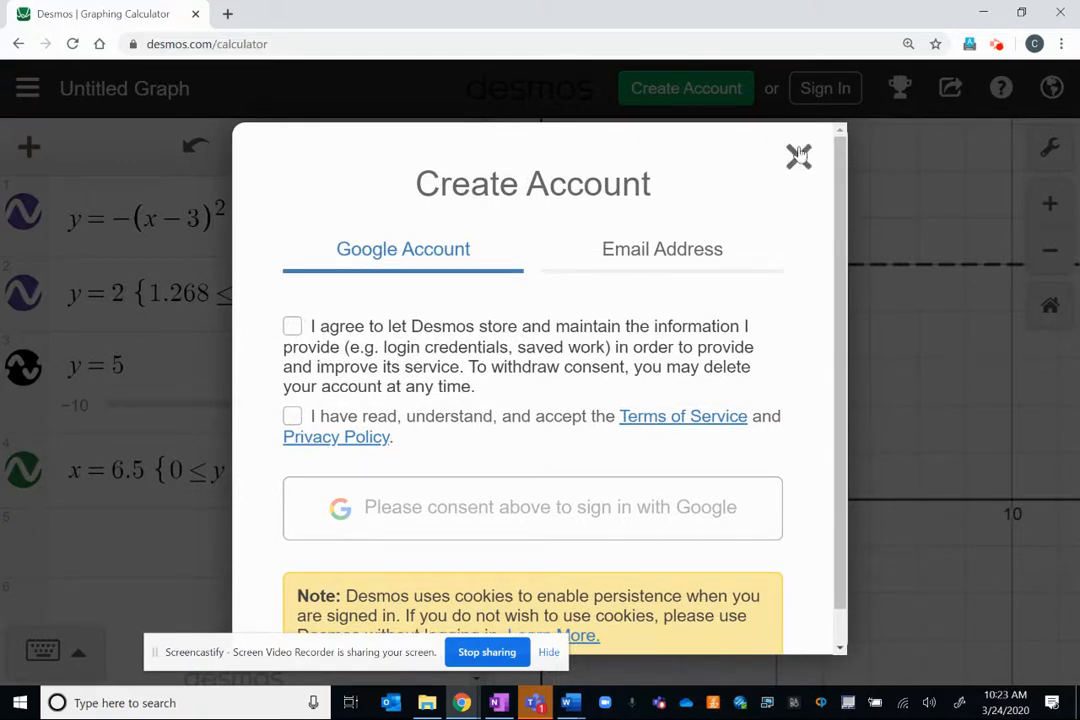
left_click(799, 156)
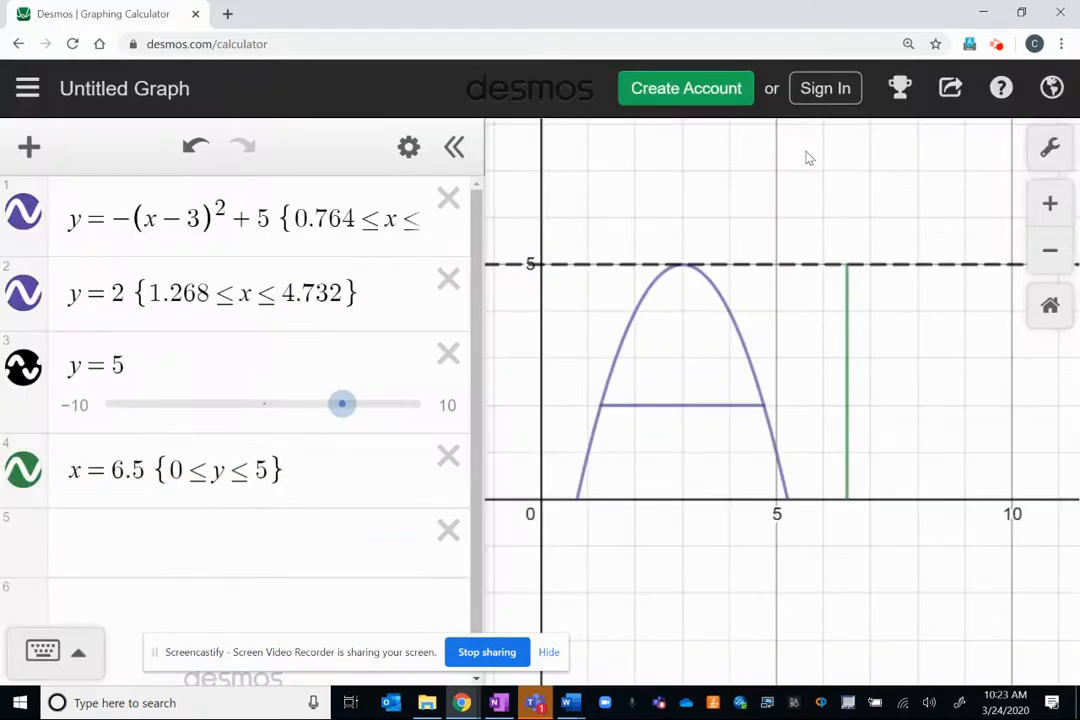